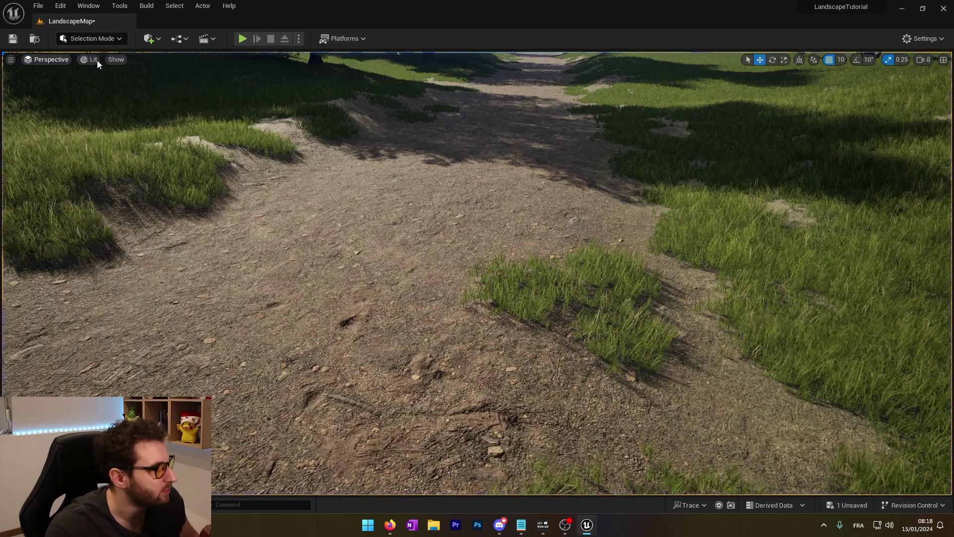
# Turn on Show FPS in the viewport options
pyautogui.click(116, 59)
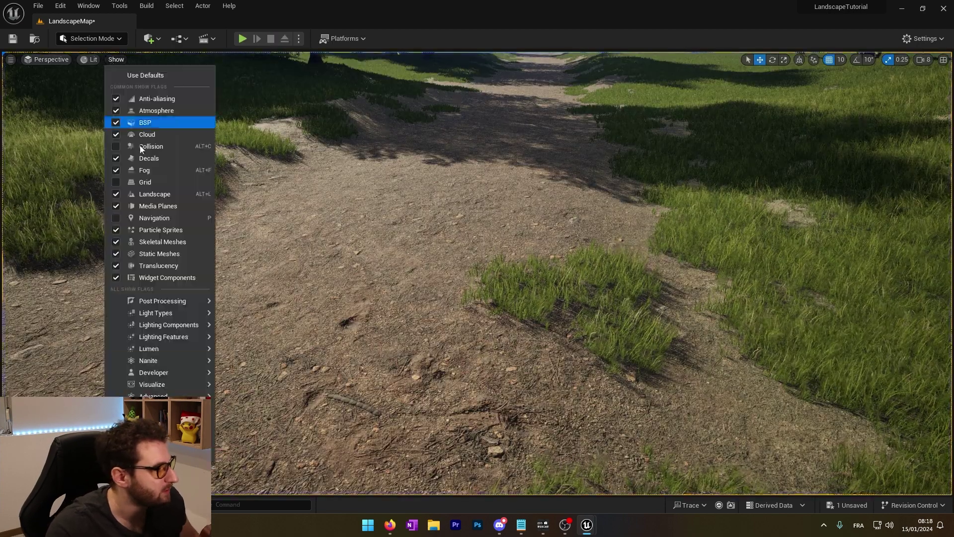
pyautogui.click(11, 61)
pyautogui.click(19, 108)
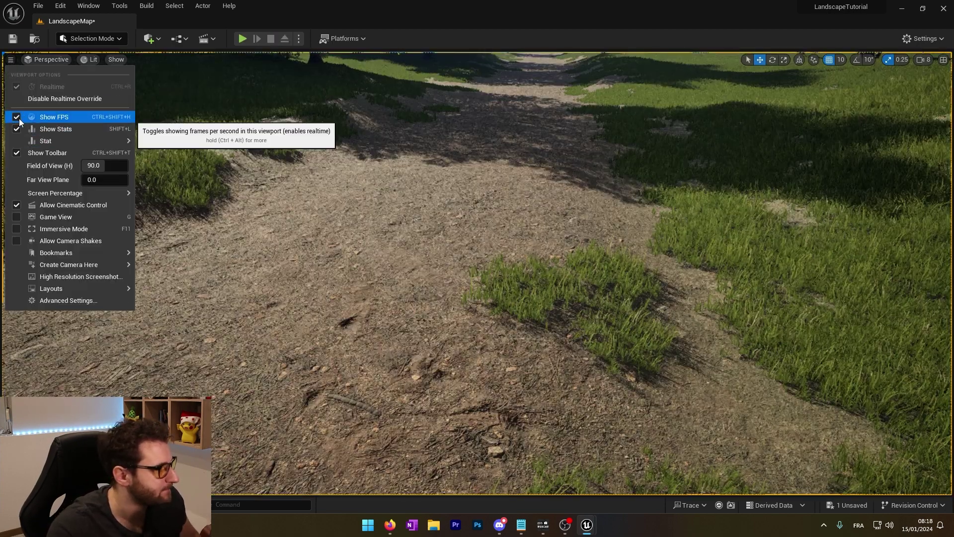
pyautogui.click(20, 118)
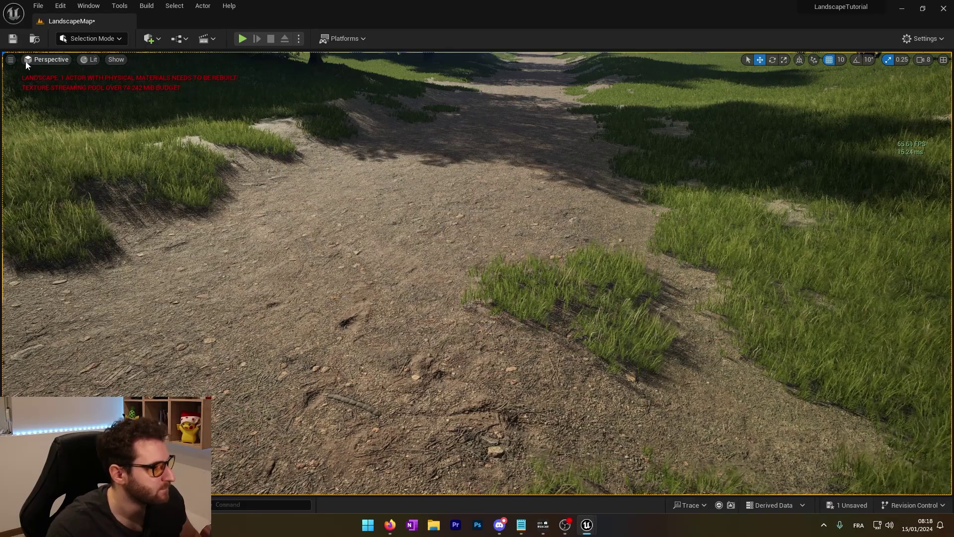
# Play the level, walk the character up the landscape path, then stop play
pyautogui.click(10, 60)
pyautogui.click(242, 38)
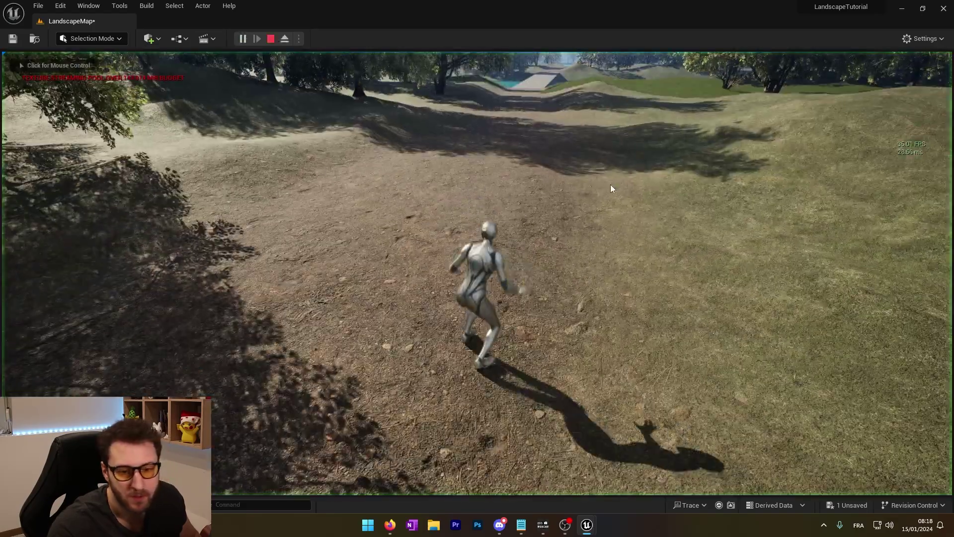
pyautogui.click(611, 188)
pyautogui.press('w')
pyautogui.hotkey('shift', 'F1')
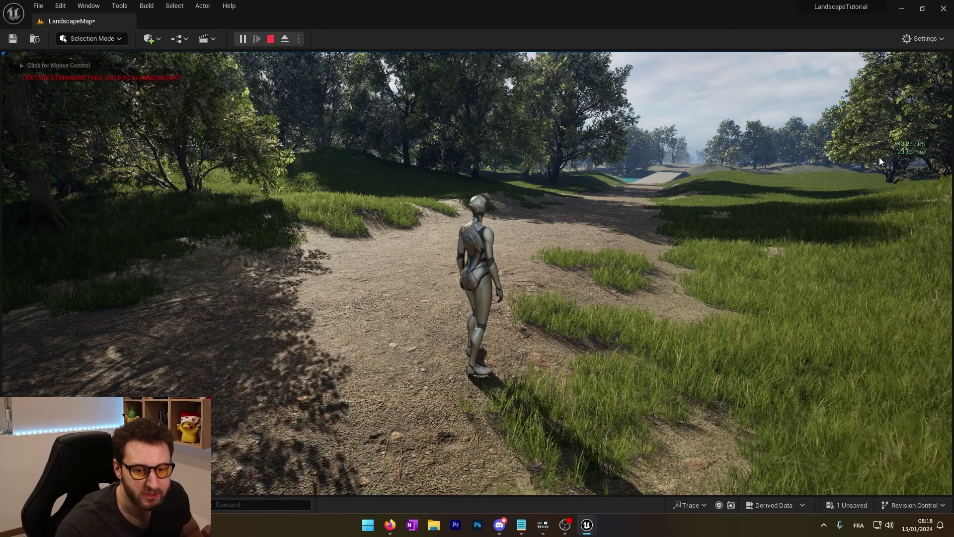
pyautogui.click(885, 160)
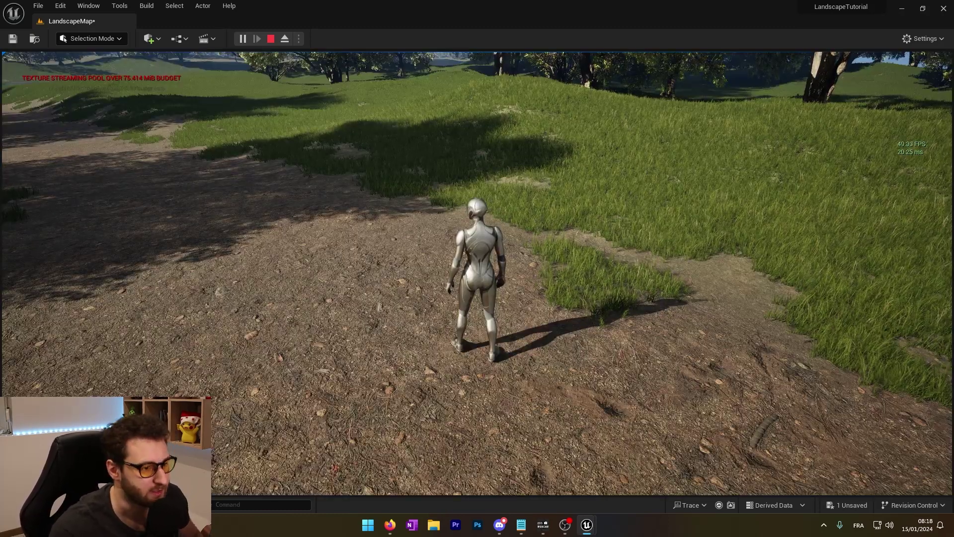
pyautogui.hotkey('shift', 'F1')
pyautogui.click(271, 38)
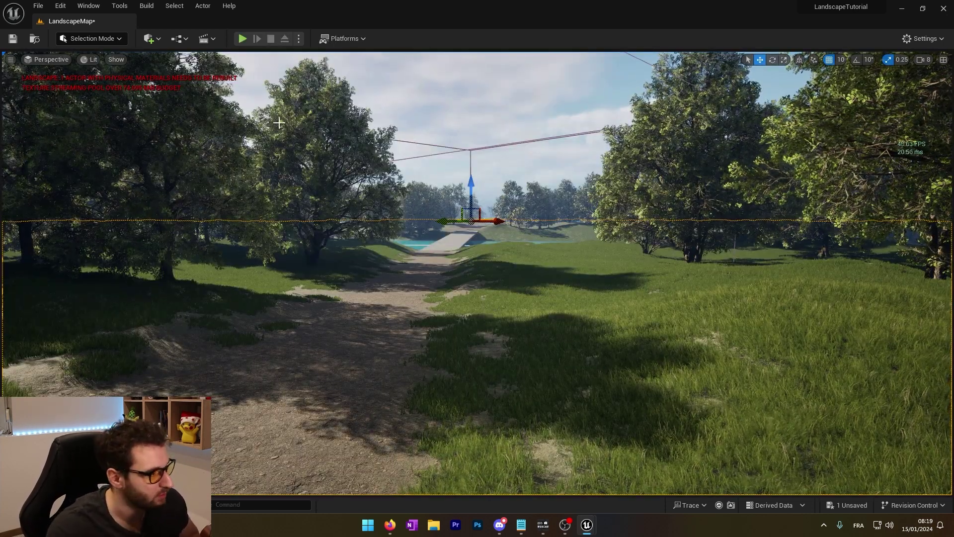
# In Project Settings, search 'vir', enable virtual texture support, and restart the editor
pyautogui.click(61, 5)
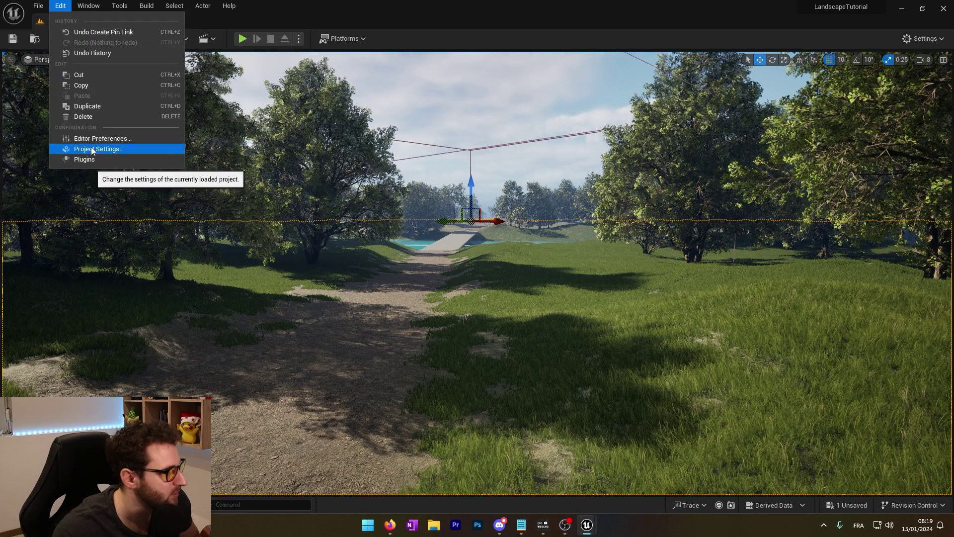
pyautogui.click(96, 149)
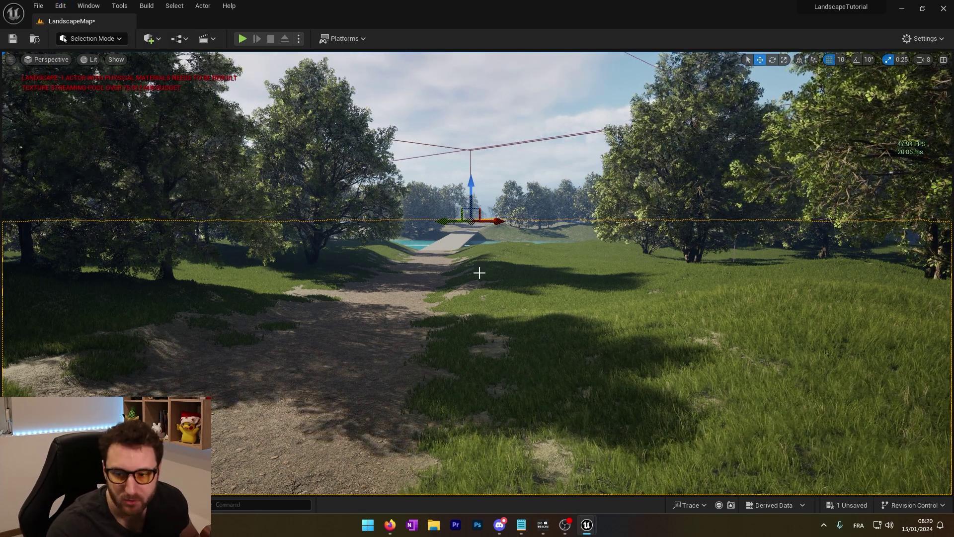
pyautogui.click(61, 5)
pyautogui.click(89, 150)
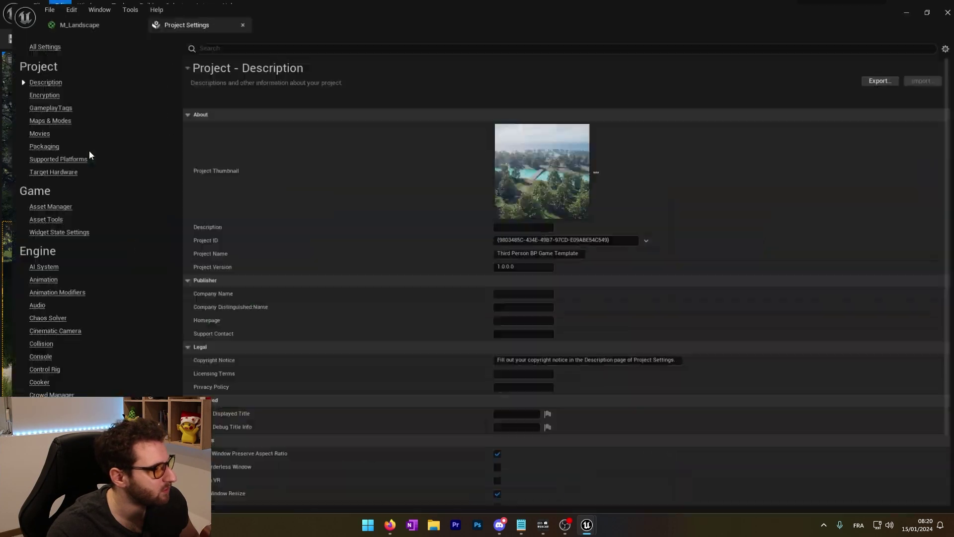
pyautogui.click(239, 48)
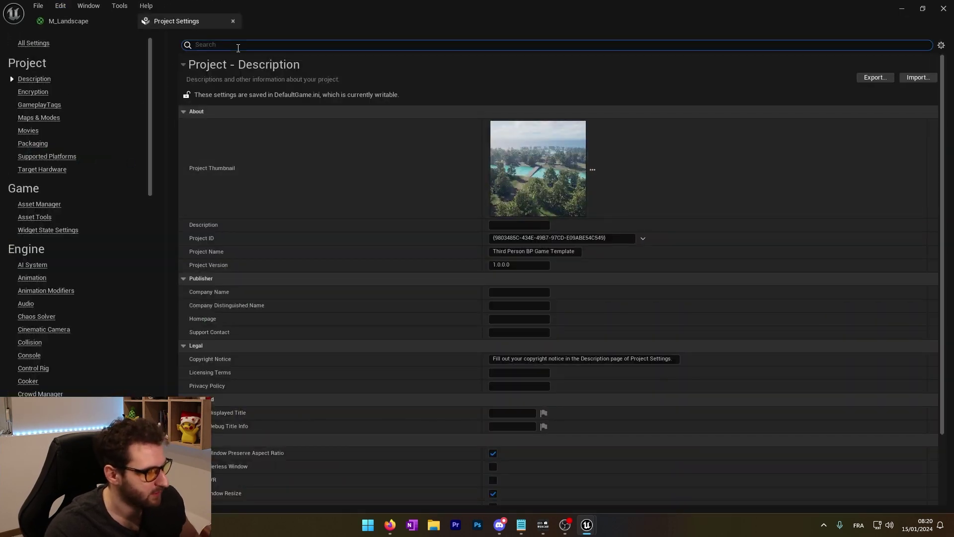
pyautogui.write('virtual')
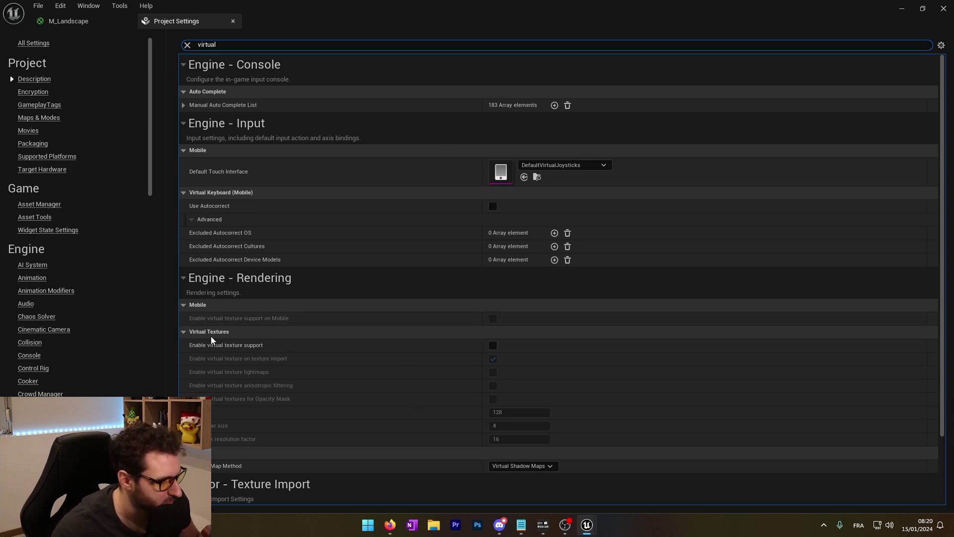
pyautogui.click(492, 346)
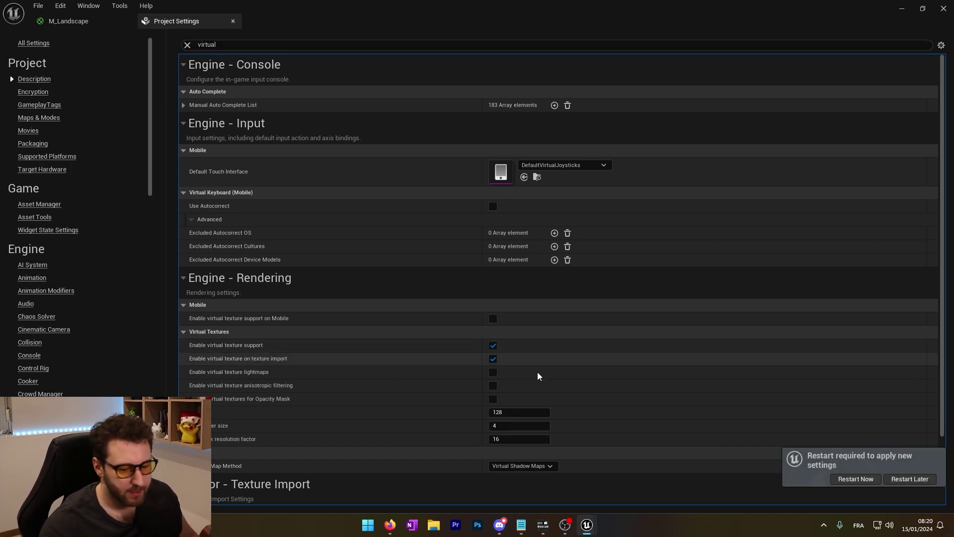
pyautogui.click(856, 479)
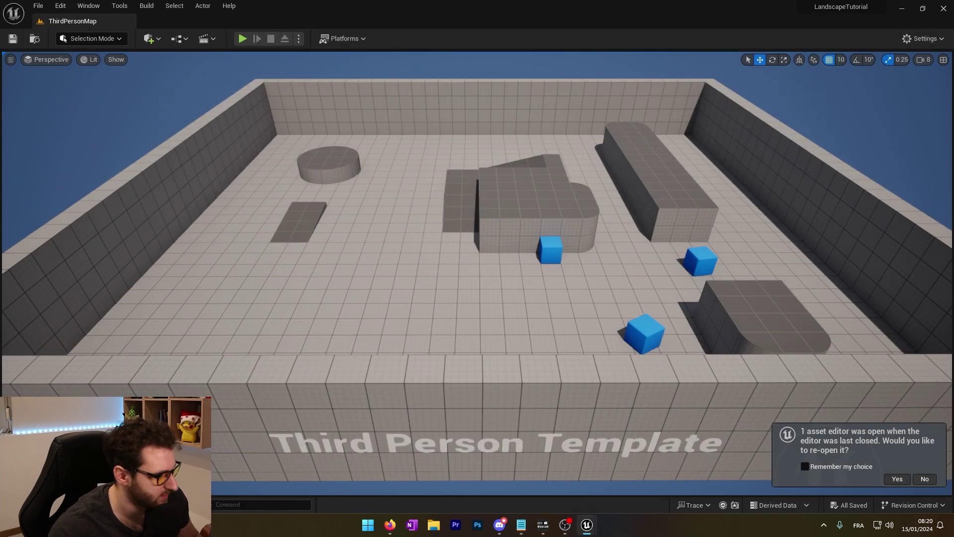
# Open the LandscapeMap level from the Maps folder
pyautogui.hotkey('ctrl', 'space')
pyautogui.click(44, 347)
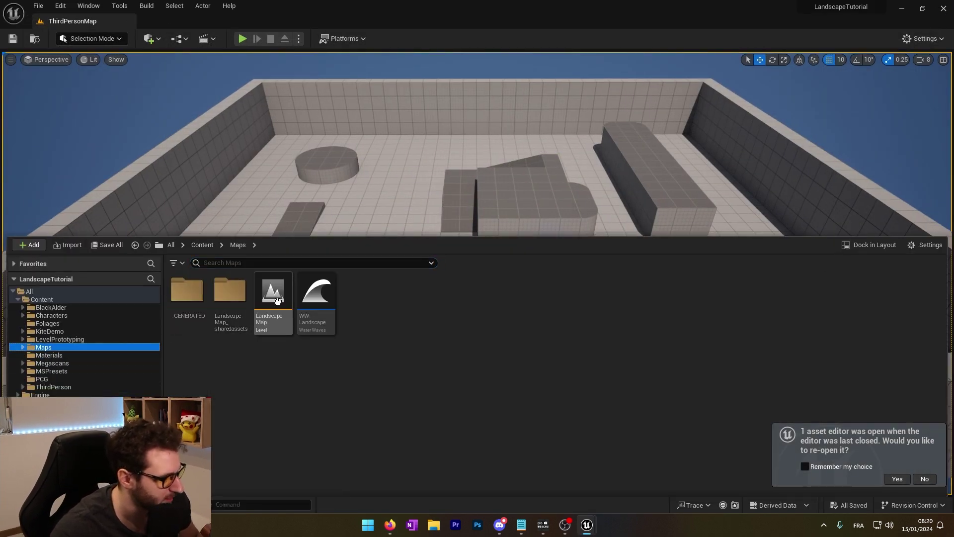
pyautogui.doubleClick(277, 300)
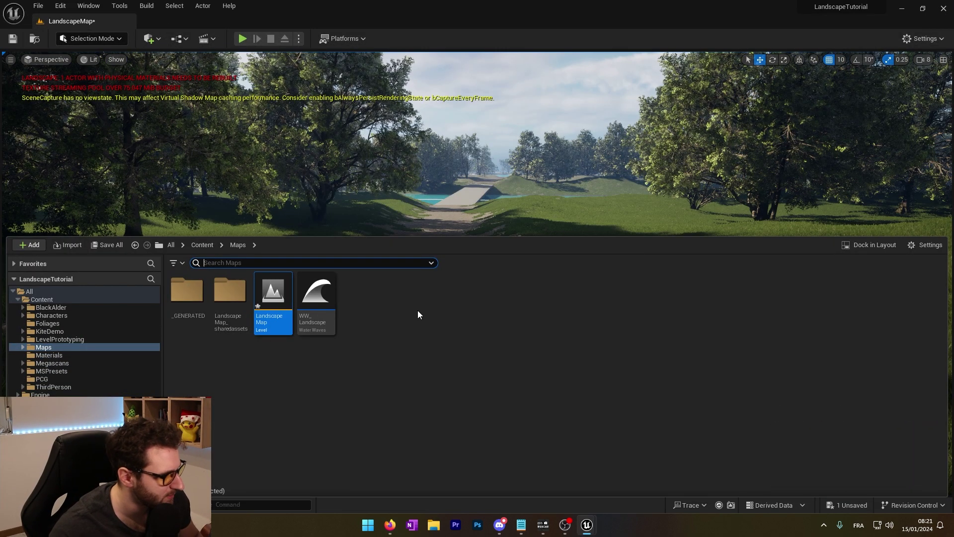
# Create a Runtime Virtual Texture asset named RVT_Landscape and open it
pyautogui.rightClick(368, 311)
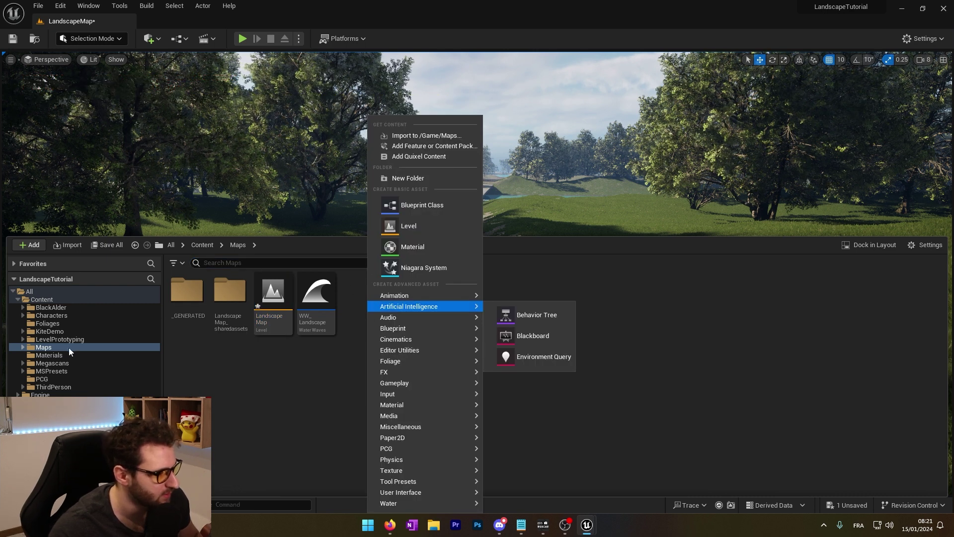
pyautogui.moveTo(400, 472)
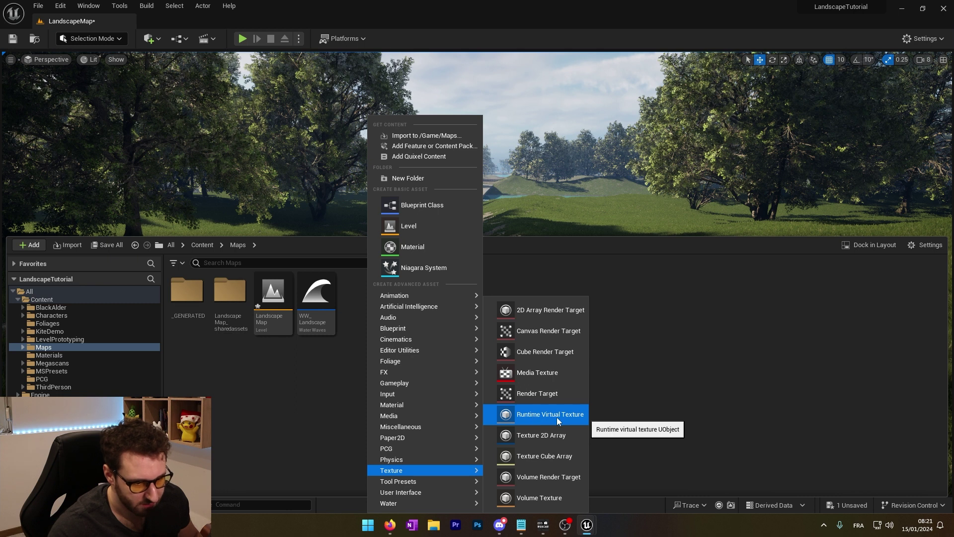
pyautogui.click(571, 418)
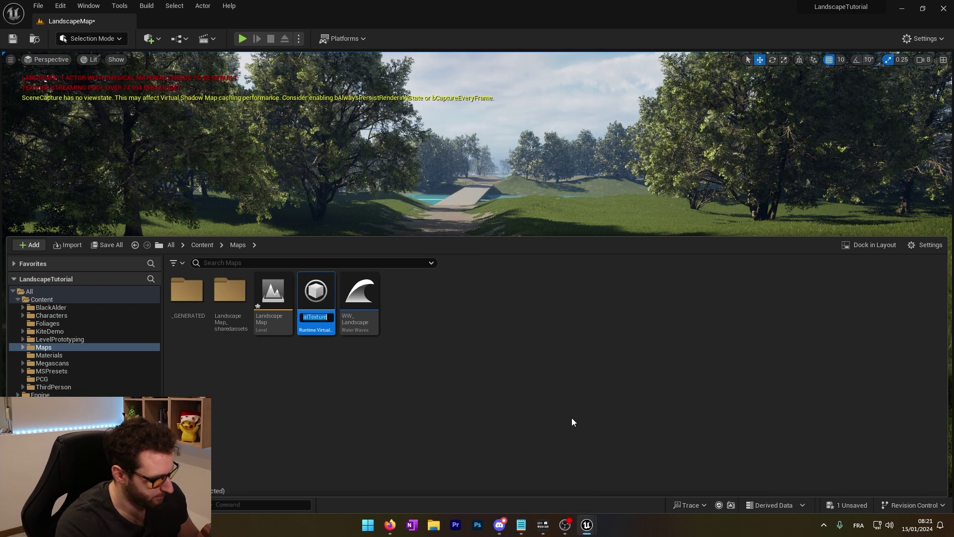
pyautogui.write('RVT_Landscape')
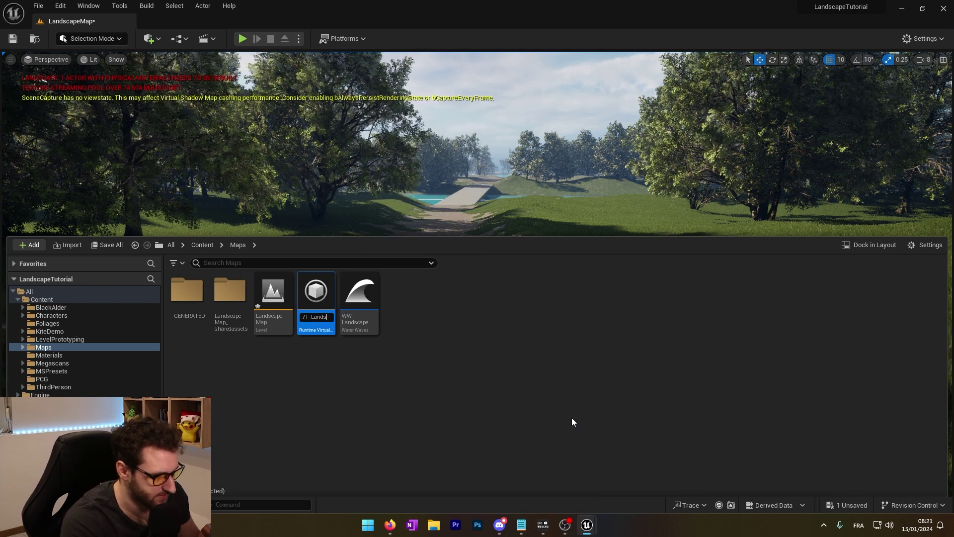
pyautogui.press('Return')
pyautogui.doubleClick(318, 299)
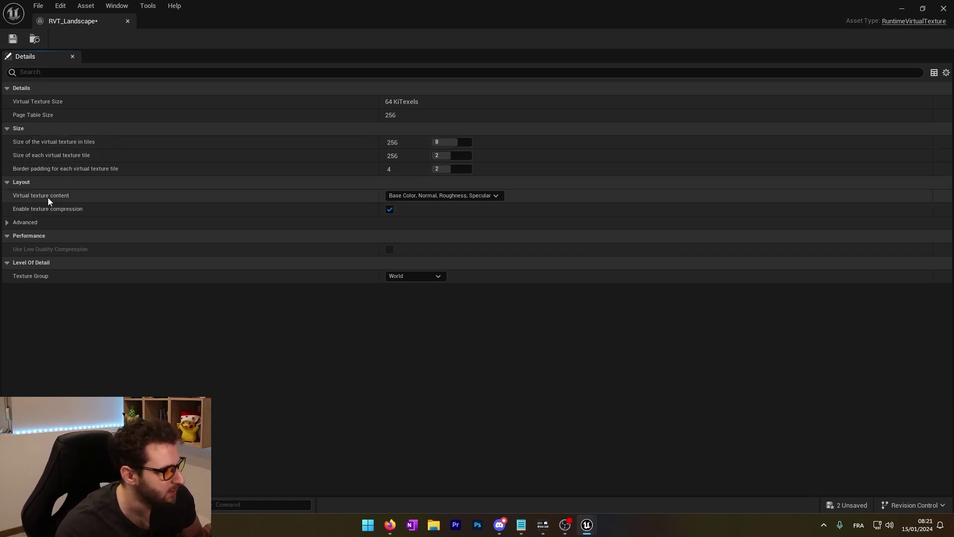
# Keep RVT_Landscape's virtual texture content as Base Color, Normal, Roughness, Specular
pyautogui.click(406, 197)
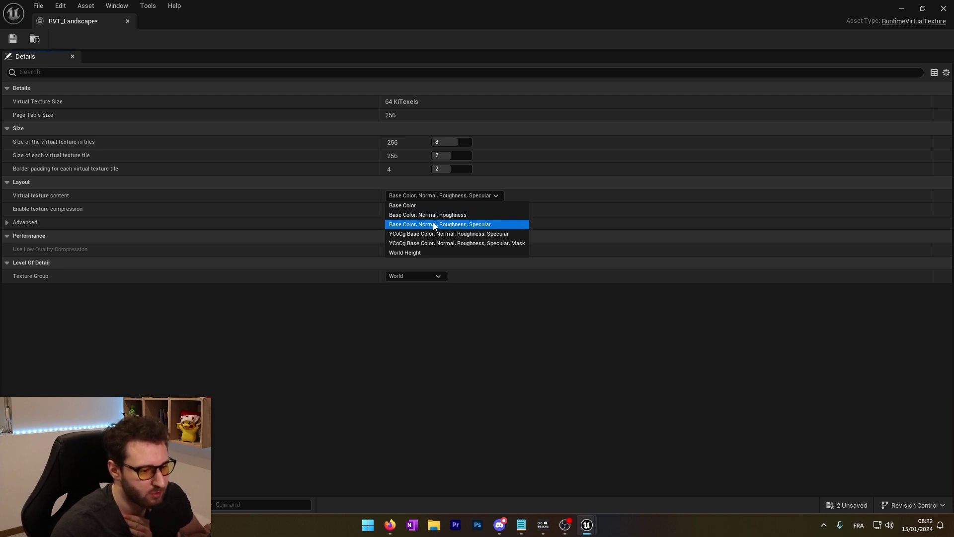
pyautogui.click(474, 224)
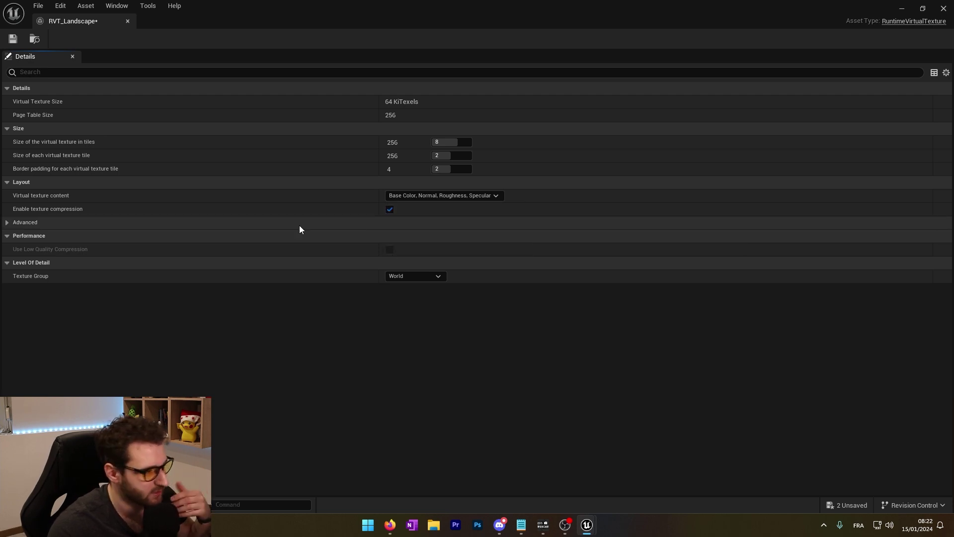
# Close RVT_Landscape and open the M_Landscape material from the Materials folder
pyautogui.click(128, 21)
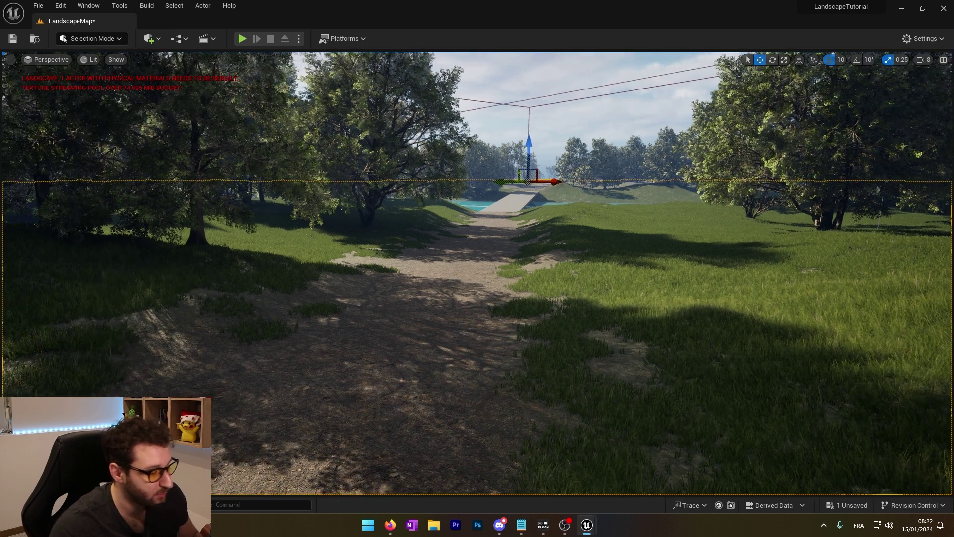
pyautogui.click(37, 505)
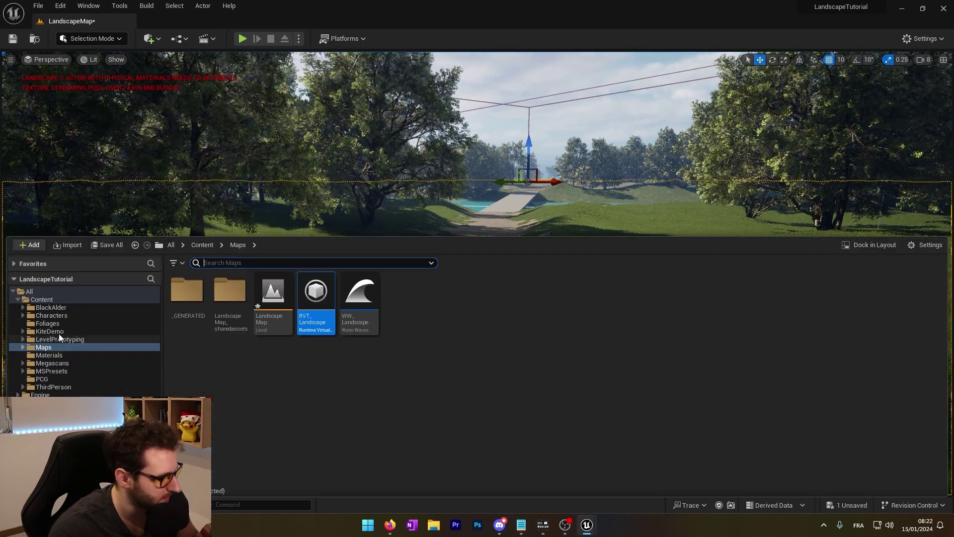
pyautogui.click(50, 355)
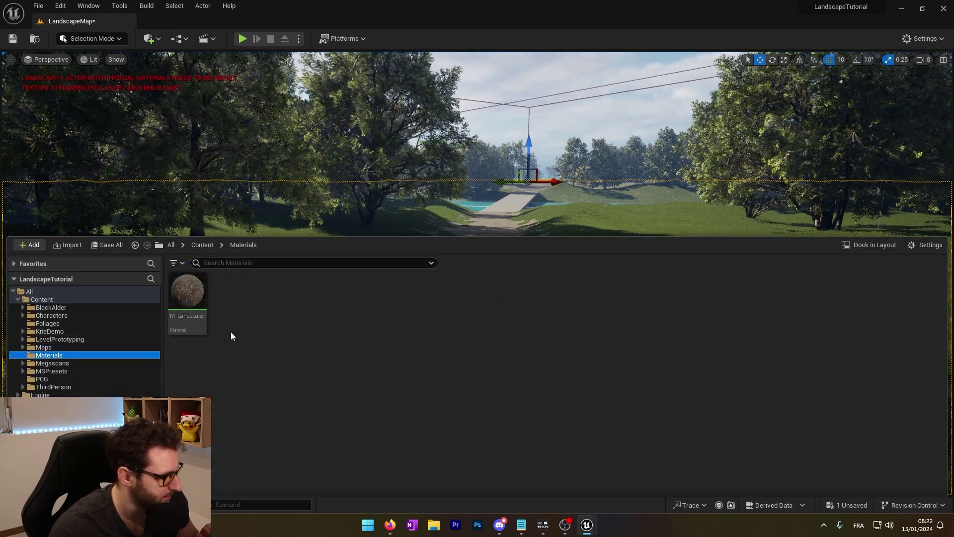
pyautogui.doubleClick(187, 293)
# Disconnect the blended layers from the material output and move the output node right
pyautogui.scroll(-5, 546, 304)
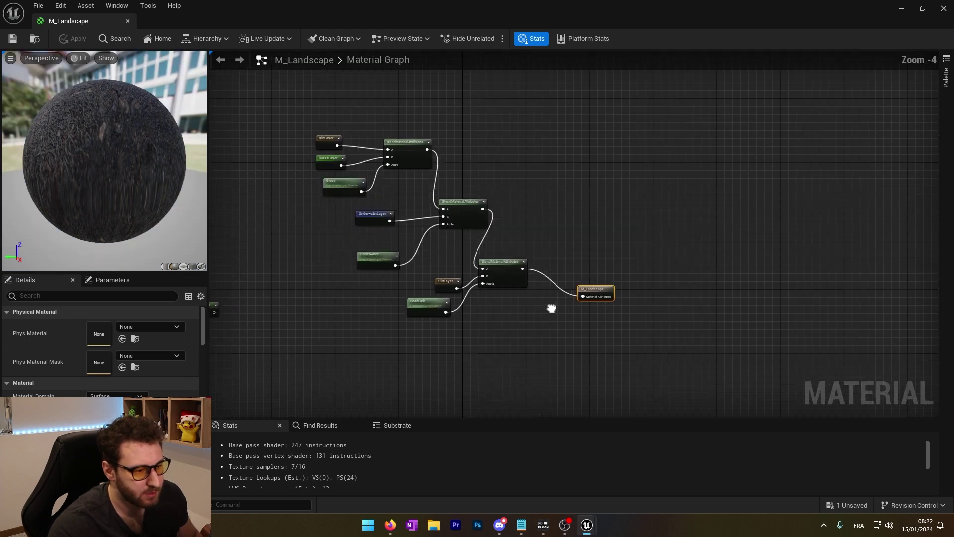
pyautogui.keyDown('alt'); pyautogui.click(558, 285); pyautogui.keyUp('alt')
pyautogui.moveTo(600, 288); pyautogui.dragTo(811, 260)
pyautogui.scroll(5, 489, 261)
# Add a named reroute declaration on the last blend output, named LandscapeMaterialAttributes
pyautogui.moveTo(445, 272); pyautogui.dragTo(490, 276)
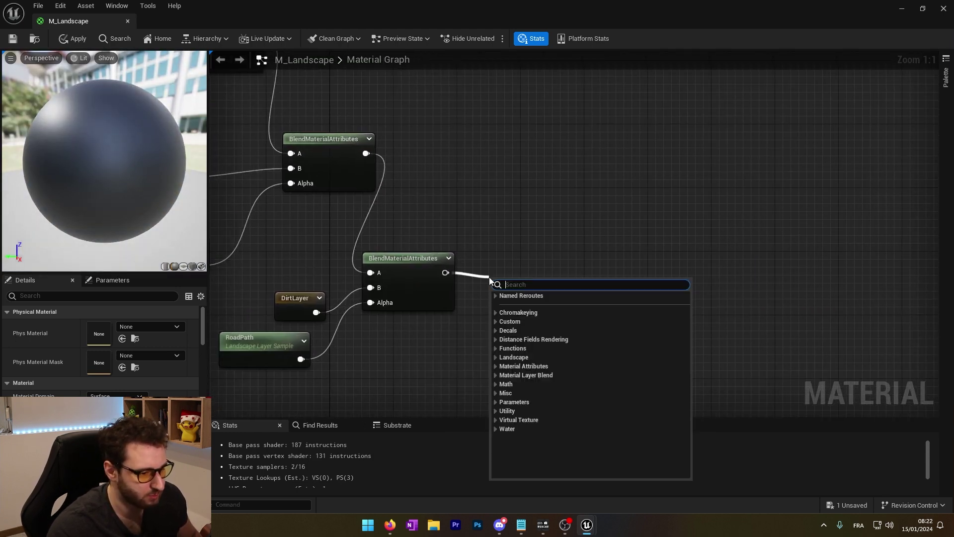
pyautogui.write('named rou')
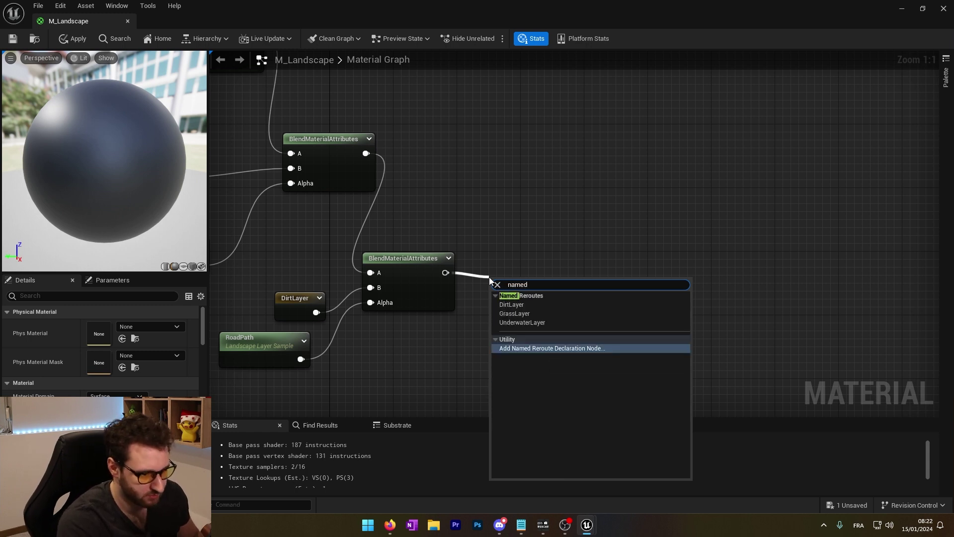
pyautogui.press('BackSpace')
pyautogui.press('BackSpace')
pyautogui.write('erou')
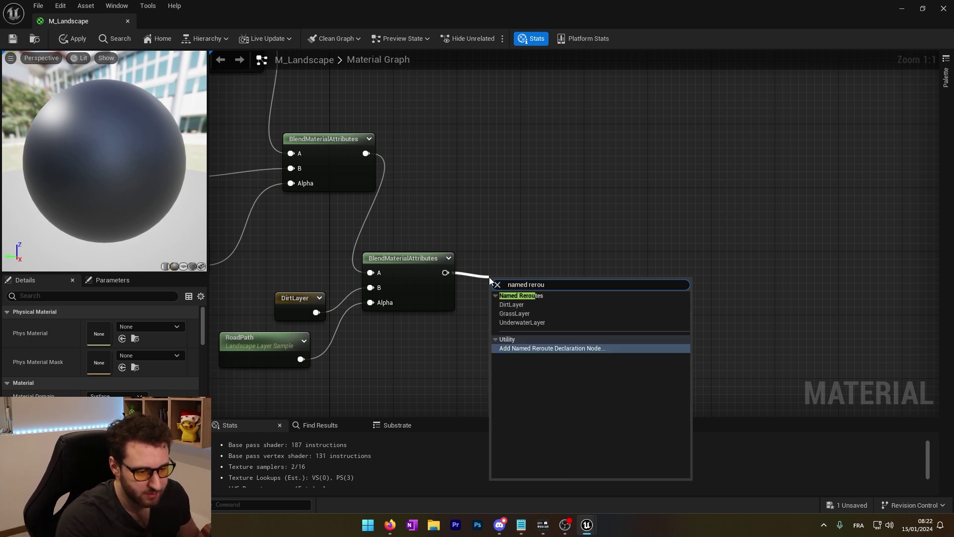
pyautogui.click(552, 348)
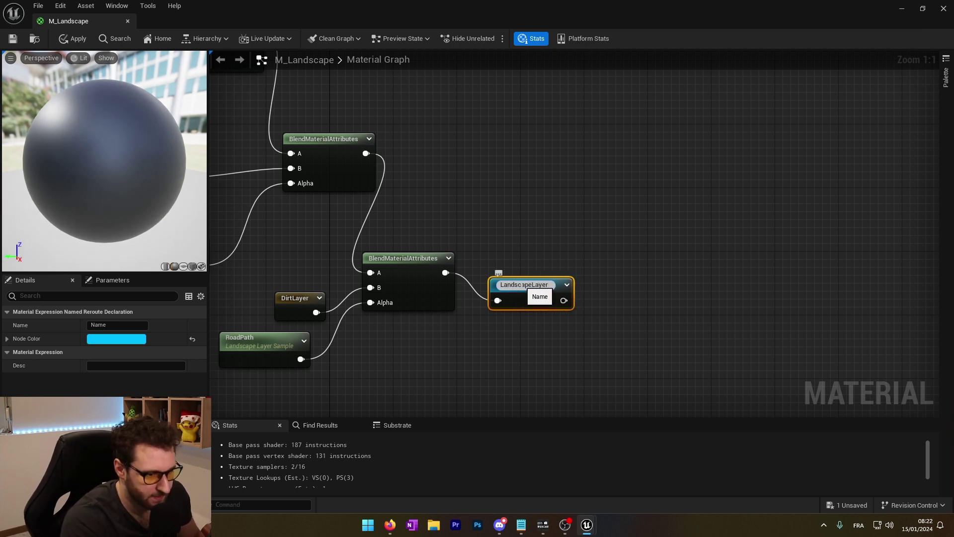
pyautogui.write('LandscapeLayer')
pyautogui.press('Return')
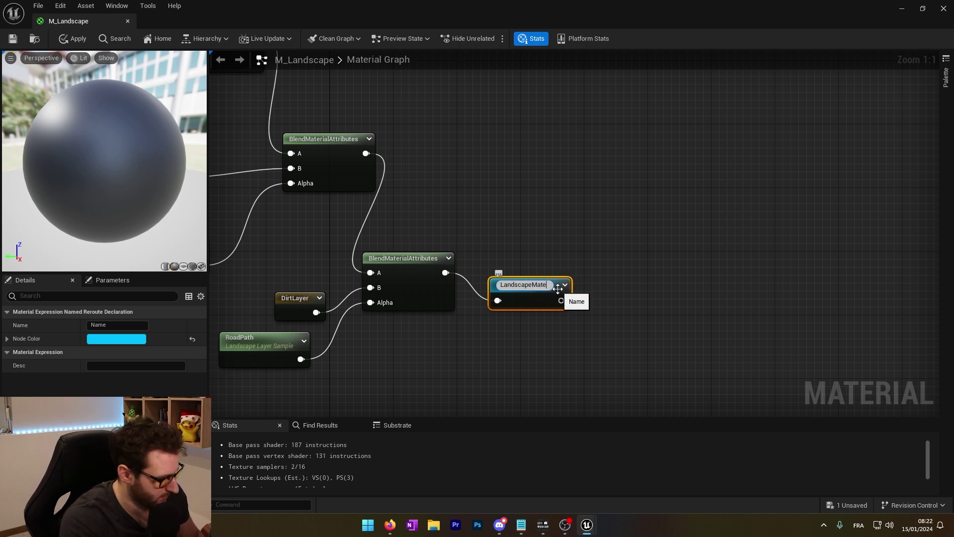
pyautogui.write('tes')
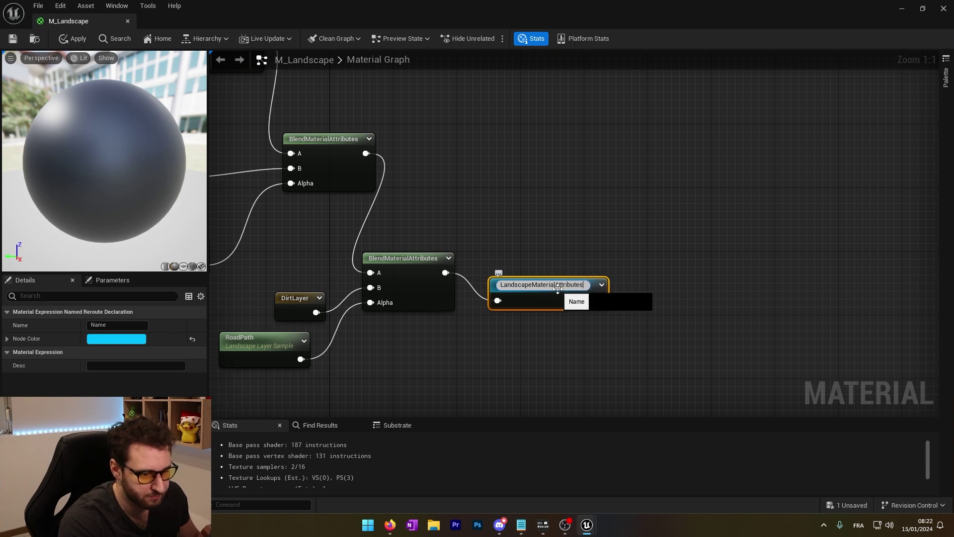
pyautogui.press('Return')
# Reposition the reroute and output nodes, then search the graph for 'virtual textu'
pyautogui.moveTo(564, 296); pyautogui.dragTo(548, 270)
pyautogui.scroll(-3, 598, 293)
pyautogui.moveTo(598, 292); pyautogui.dragTo(343, 268, button='right')
pyautogui.moveTo(612, 249); pyautogui.dragTo(568, 335)
pyautogui.moveTo(497, 303); pyautogui.dragTo(545, 265, button='right')
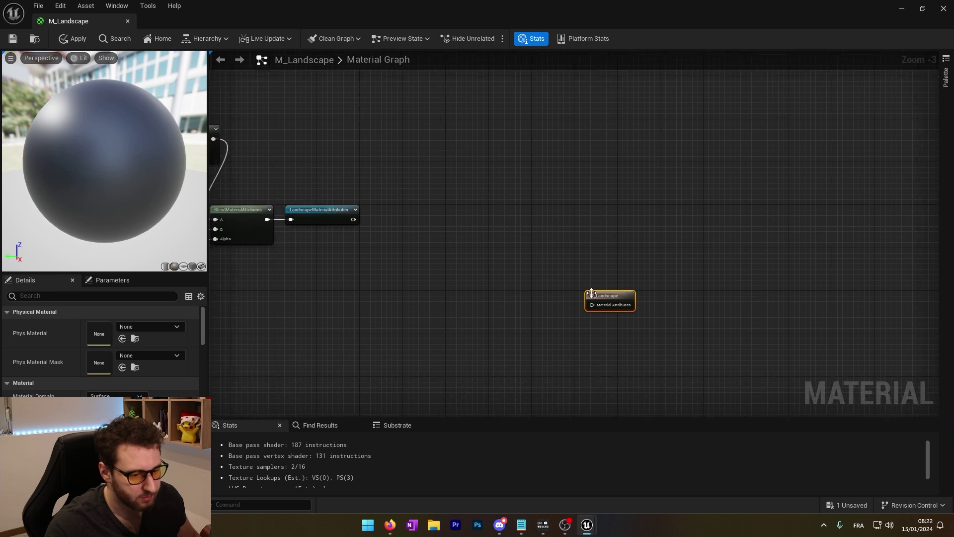
pyautogui.moveTo(531, 332); pyautogui.dragTo(497, 247, button='right')
pyautogui.rightClick(494, 247)
pyautogui.write('virtual textu')
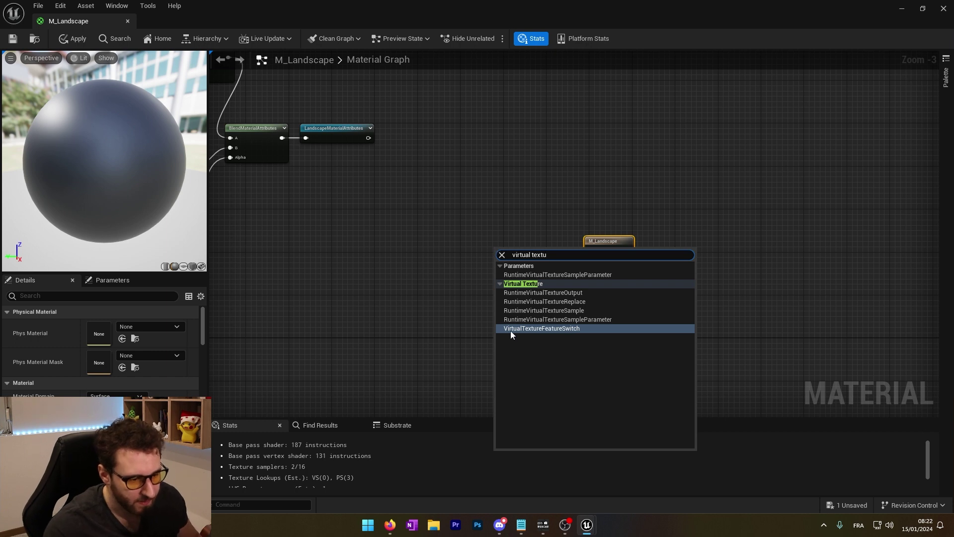
# Add a VirtualTextureFeatureSwitch and connect it to the output's Material Attributes
pyautogui.click(557, 329)
pyautogui.scroll(3, 530, 264)
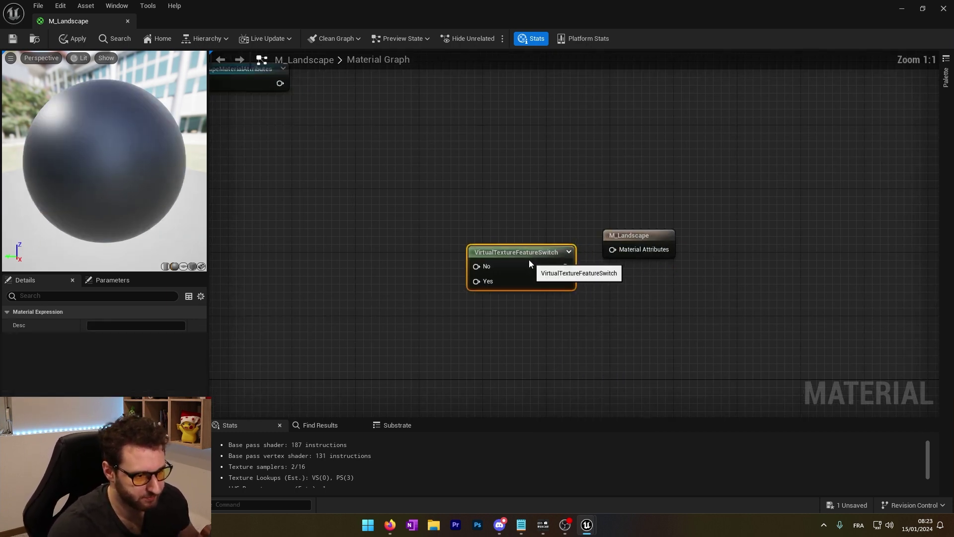
pyautogui.moveTo(529, 264); pyautogui.dragTo(512, 232)
pyautogui.moveTo(644, 251); pyautogui.dragTo(645, 251)
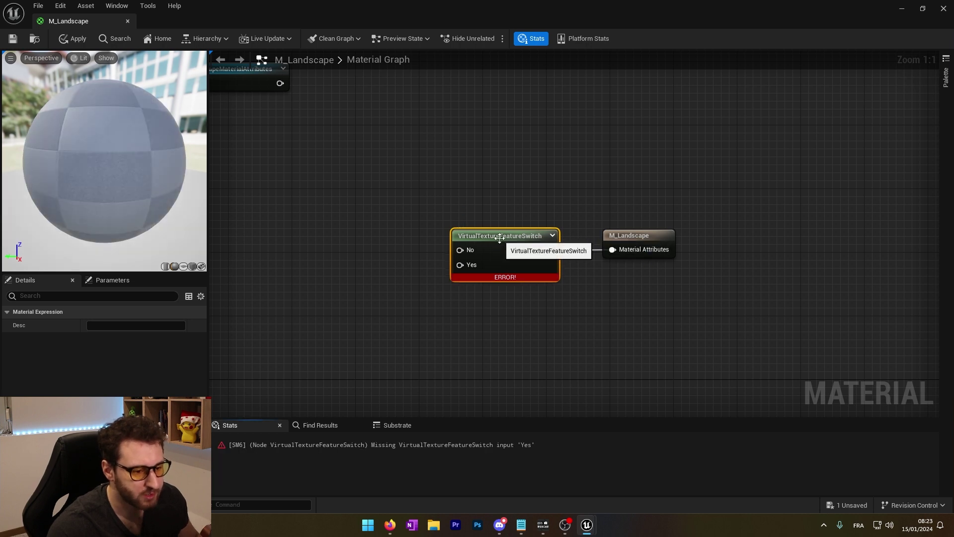
# Add a LandscapeMaterialAttributes reroute usage left of the switch, feeding its No input
pyautogui.moveTo(413, 232); pyautogui.dragTo(481, 244, button='right')
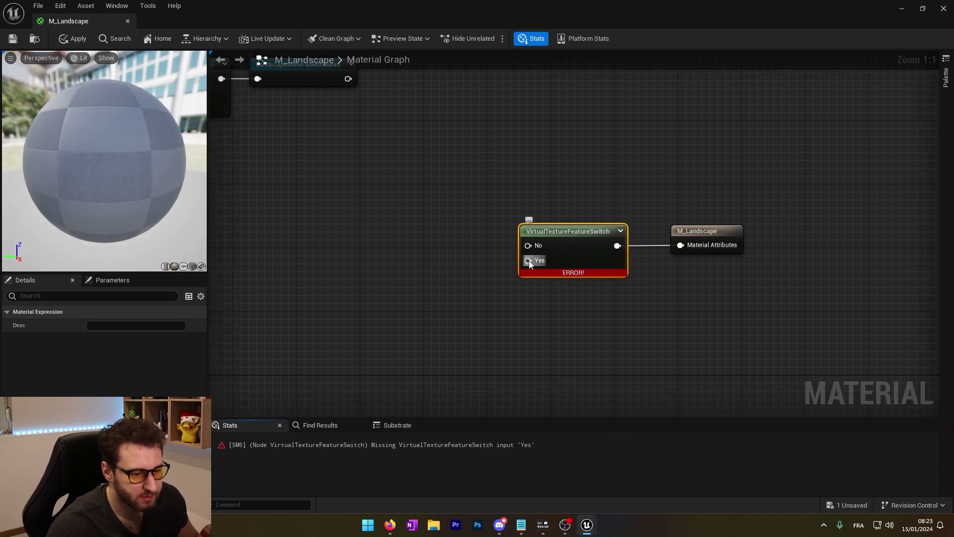
pyautogui.moveTo(529, 261); pyautogui.dragTo(468, 335)
pyautogui.moveTo(434, 257); pyautogui.dragTo(466, 291, button='right')
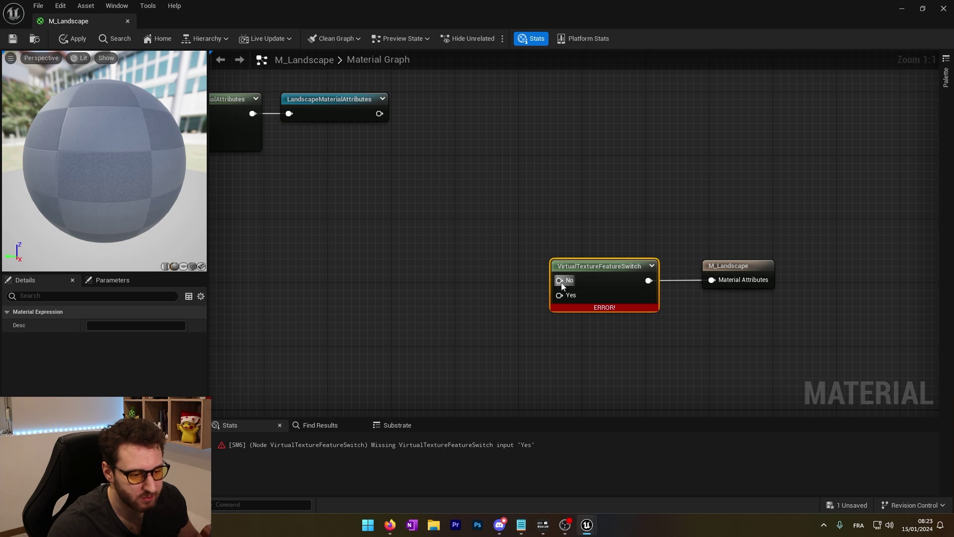
pyautogui.moveTo(488, 255); pyautogui.dragTo(437, 270)
pyautogui.moveTo(438, 271); pyautogui.dragTo(444, 269, button='right')
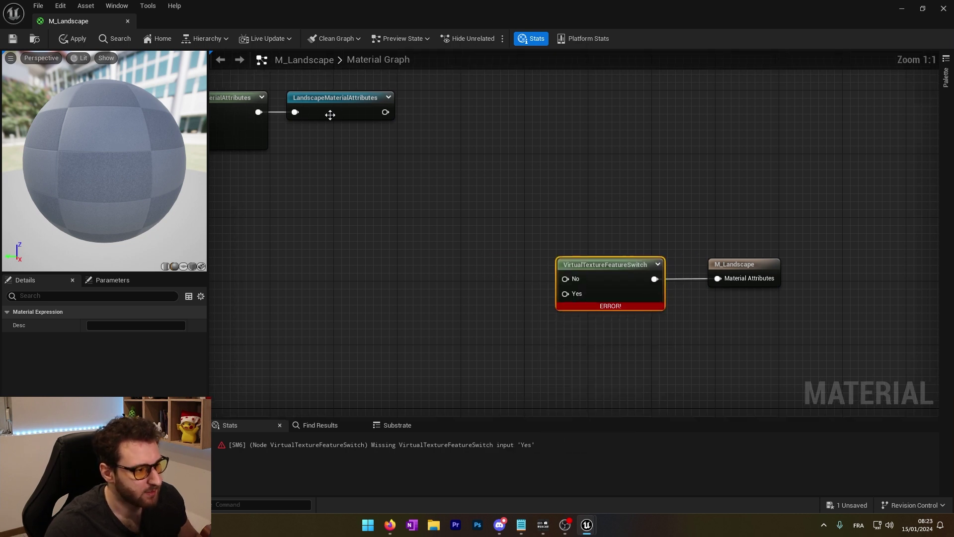
pyautogui.click(330, 115)
pyautogui.rightClick(455, 271)
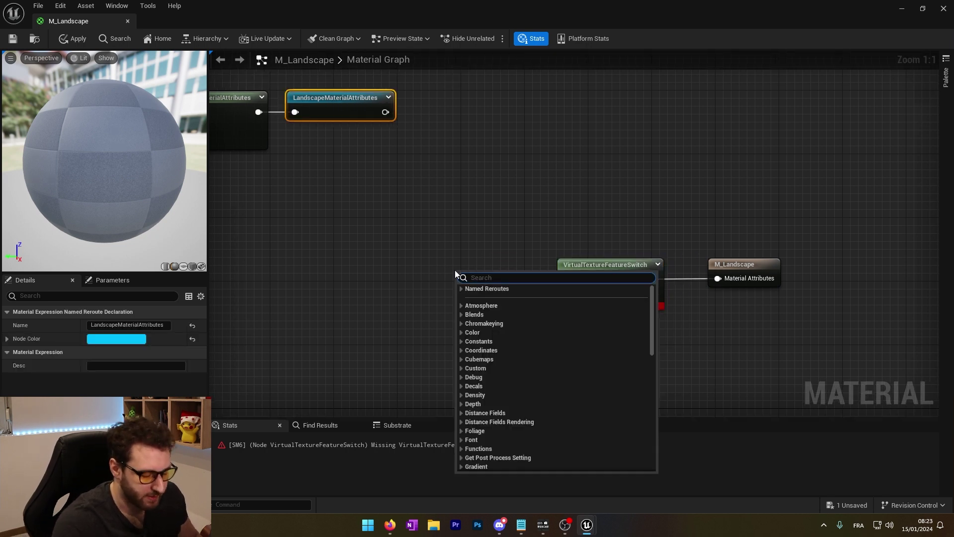
pyautogui.write('LAndscape')
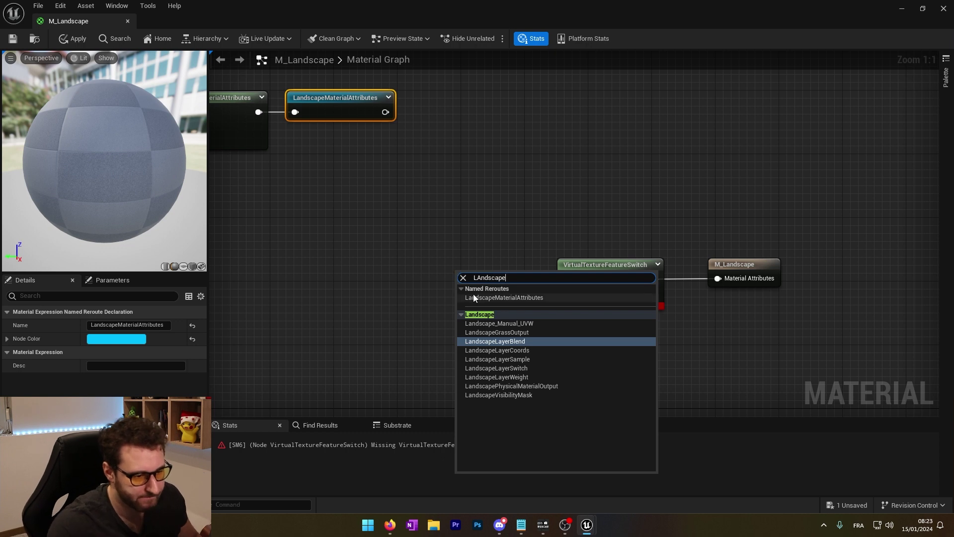
pyautogui.click(507, 297)
pyautogui.moveTo(487, 276); pyautogui.dragTo(422, 257)
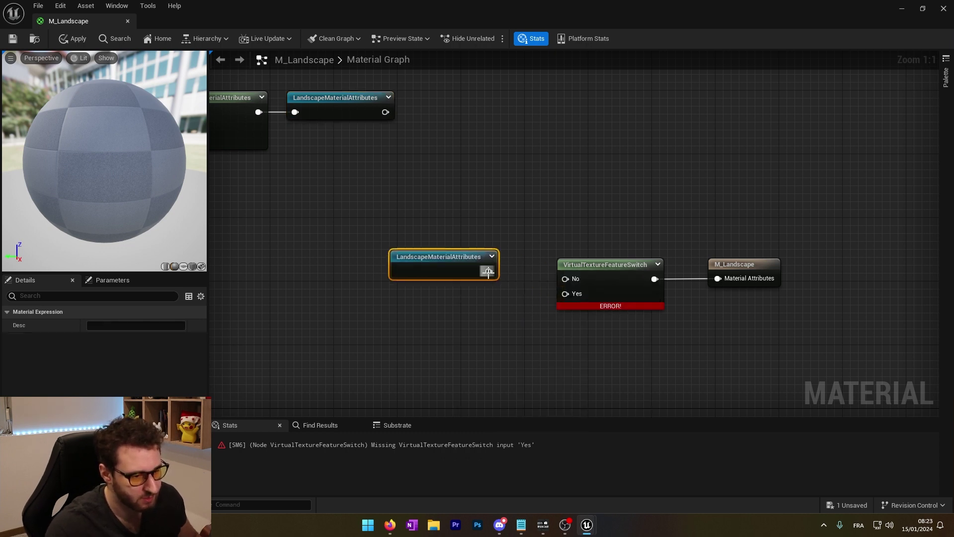
pyautogui.moveTo(555, 327); pyautogui.dragTo(520, 253, button='right')
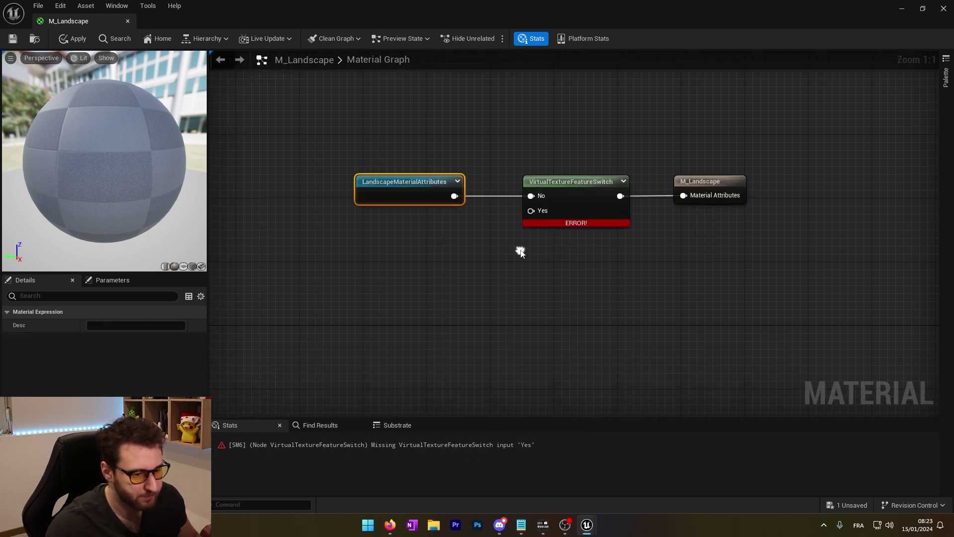
# Pull a wire from the switch's Yes input and pan the graph to open space
pyautogui.scroll(-2, 482, 296)
pyautogui.moveTo(477, 309); pyautogui.dragTo(497, 303, button='right')
pyautogui.moveTo(585, 300); pyautogui.dragTo(716, 312, button='right')
pyautogui.scroll(-1, 710, 307)
pyautogui.moveTo(678, 244); pyautogui.dragTo(654, 269)
pyautogui.scroll(-1, 528, 280)
pyautogui.moveTo(528, 280); pyautogui.dragTo(507, 349, button='right')
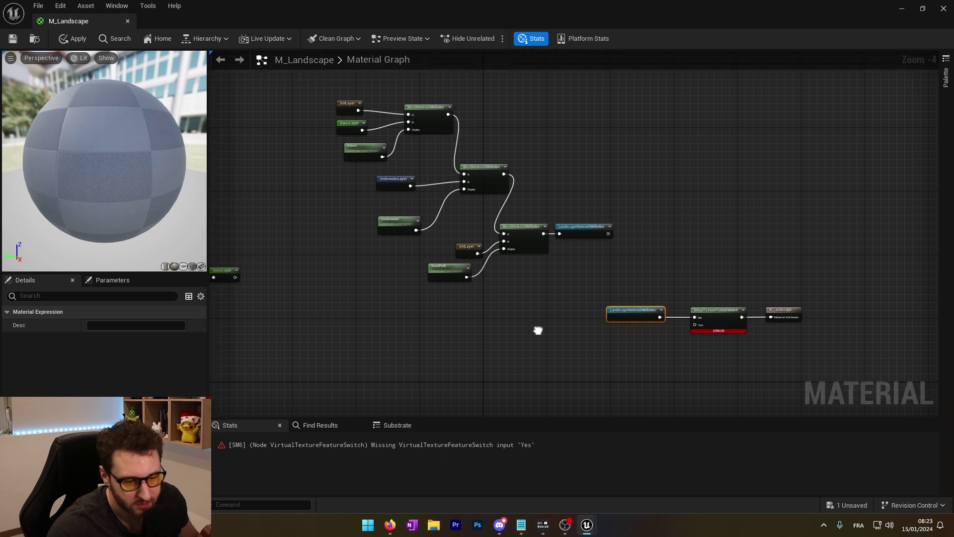
pyautogui.moveTo(539, 330); pyautogui.dragTo(604, 149, button='right')
# Add a RuntimeVirtualTextureOutput node via a 'virtual tex' search and move it right
pyautogui.rightClick(428, 231)
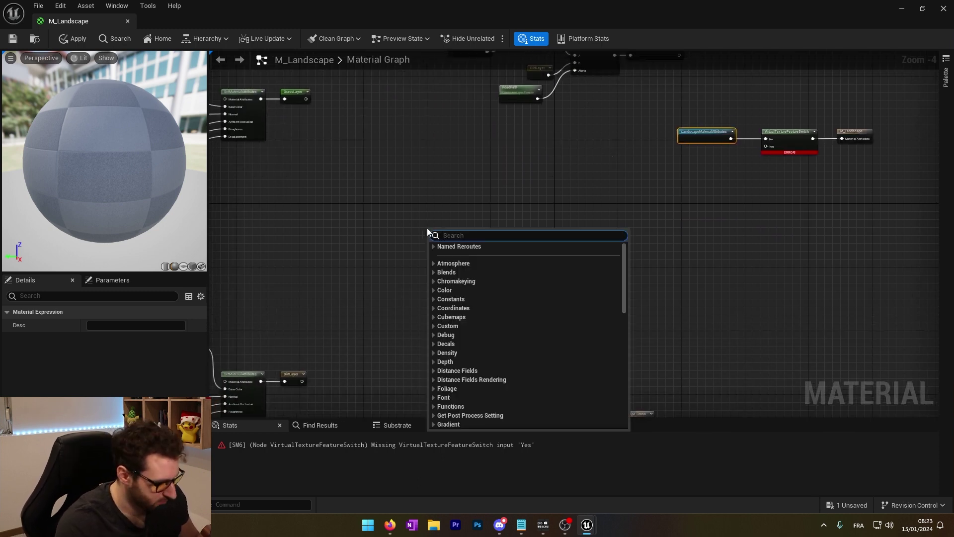
pyautogui.write('virtual te')
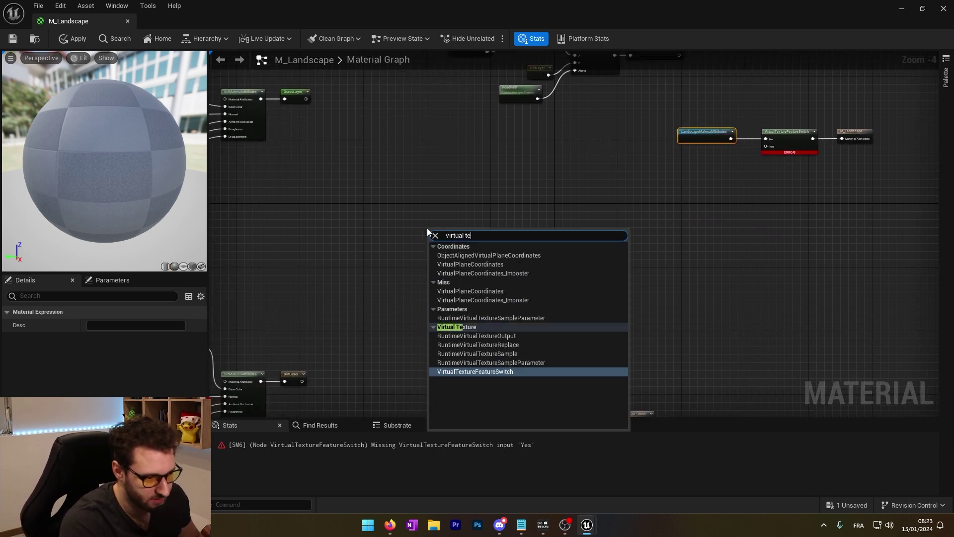
pyautogui.write('x')
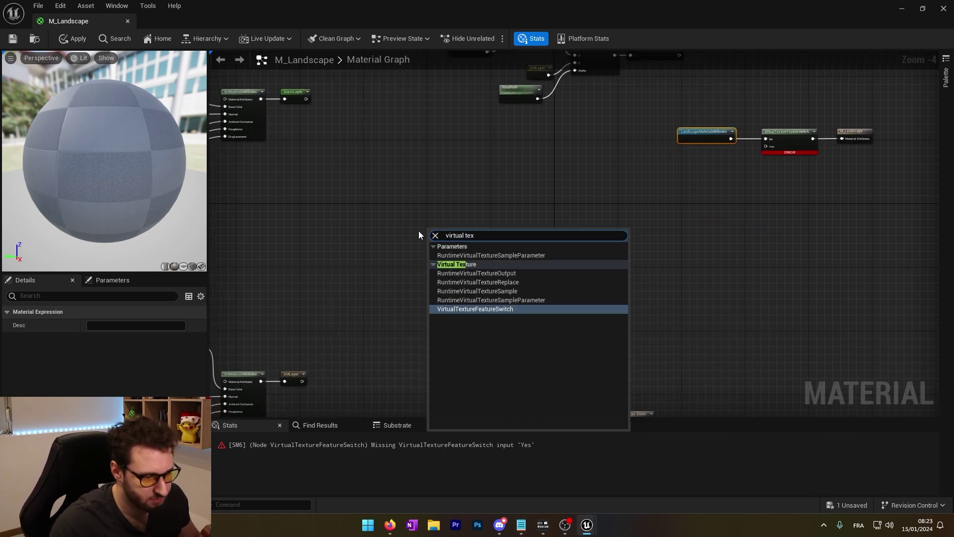
pyautogui.click(490, 274)
pyautogui.scroll(4, 482, 263)
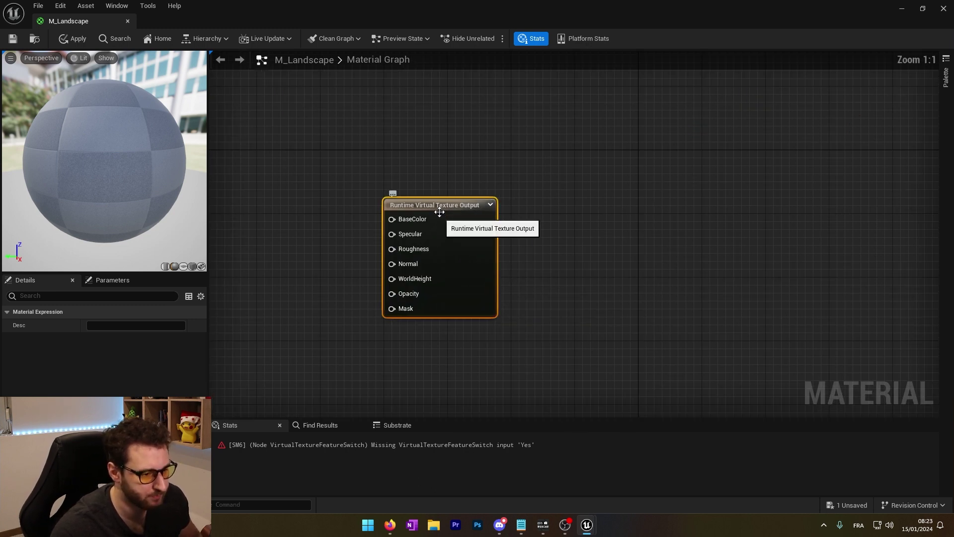
pyautogui.moveTo(440, 212); pyautogui.dragTo(552, 220)
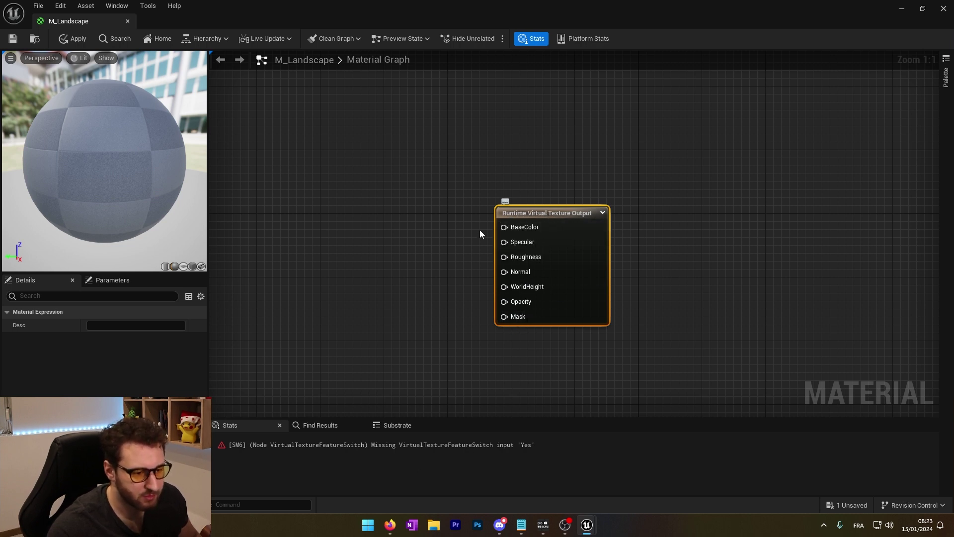
pyautogui.rightClick(334, 230)
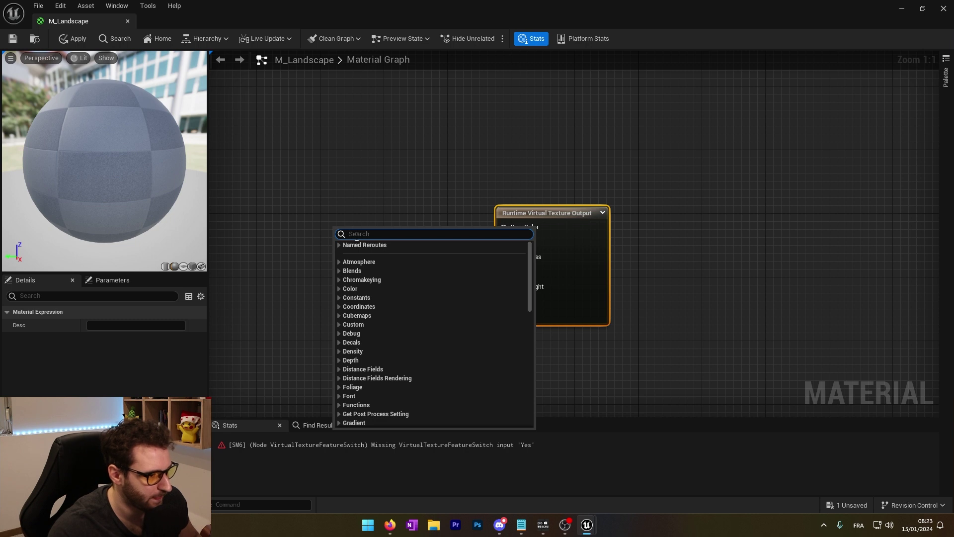
# Add a LandscapeMaterialAttributes node and wire a BreakMaterialAttributes node from it
pyautogui.click(378, 273)
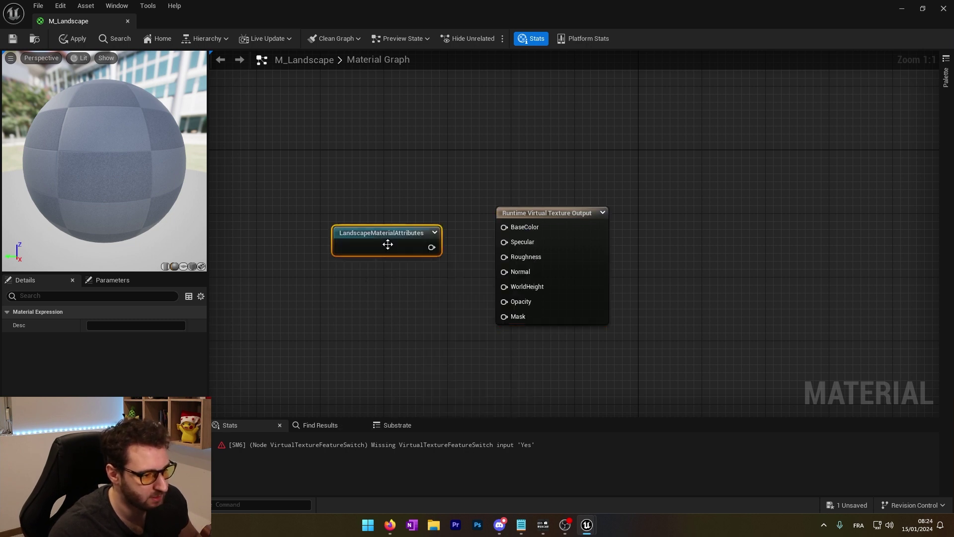
pyautogui.moveTo(380, 236); pyautogui.dragTo(288, 221)
pyautogui.moveTo(337, 240); pyautogui.dragTo(365, 232)
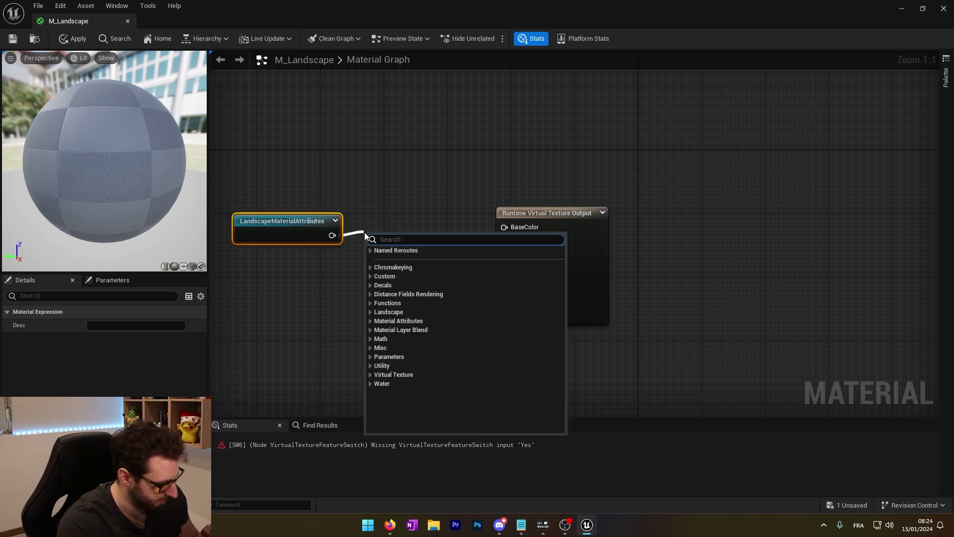
pyautogui.write('break')
pyautogui.click(407, 259)
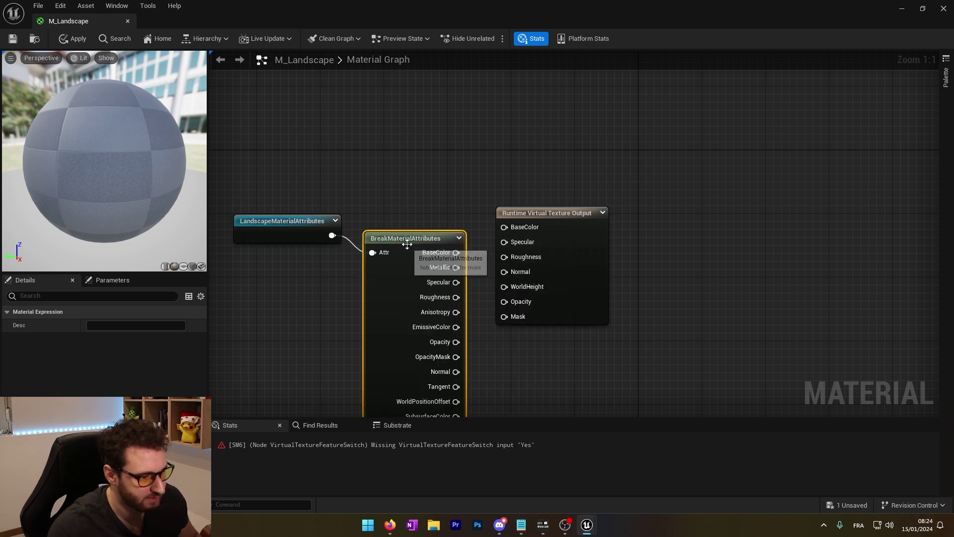
pyautogui.moveTo(402, 236); pyautogui.dragTo(399, 220)
pyautogui.moveTo(571, 260); pyautogui.dragTo(549, 227, button='right')
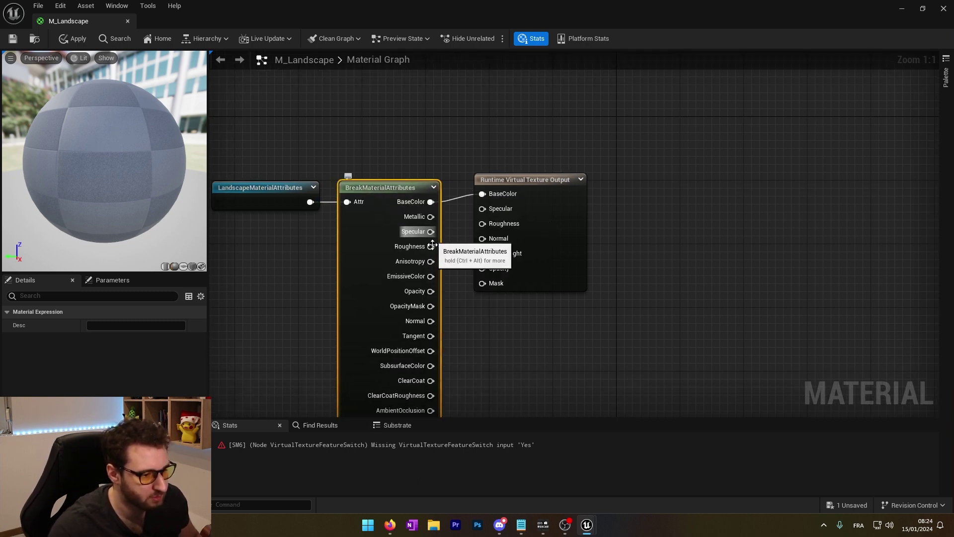
# Wire the break node's Roughness into the RVT Output and move the three nodes up
pyautogui.moveTo(431, 246); pyautogui.dragTo(486, 226)
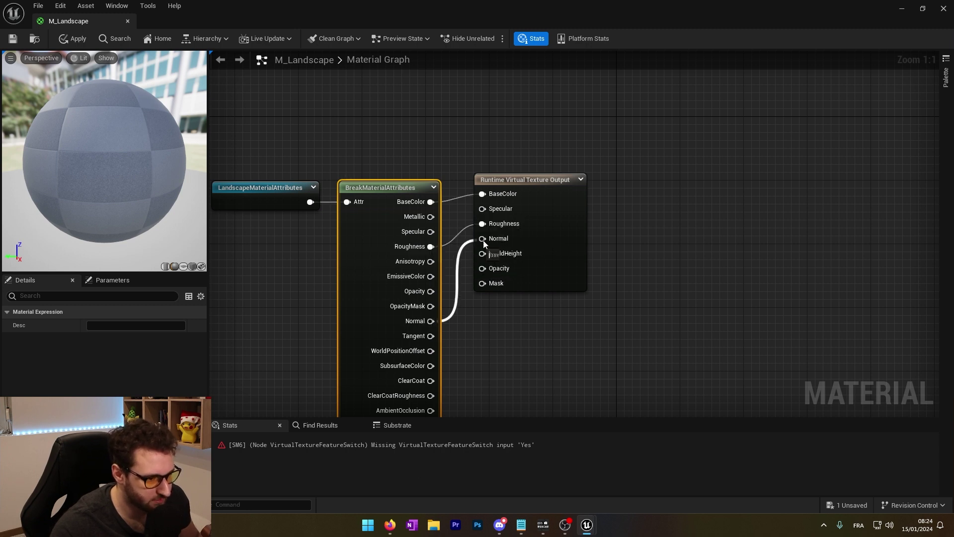
pyautogui.scroll(-7, 520, 254)
pyautogui.moveTo(551, 209); pyautogui.dragTo(522, 98)
pyautogui.moveTo(556, 284); pyautogui.dragTo(430, 153, button='right')
pyautogui.scroll(4, 541, 233)
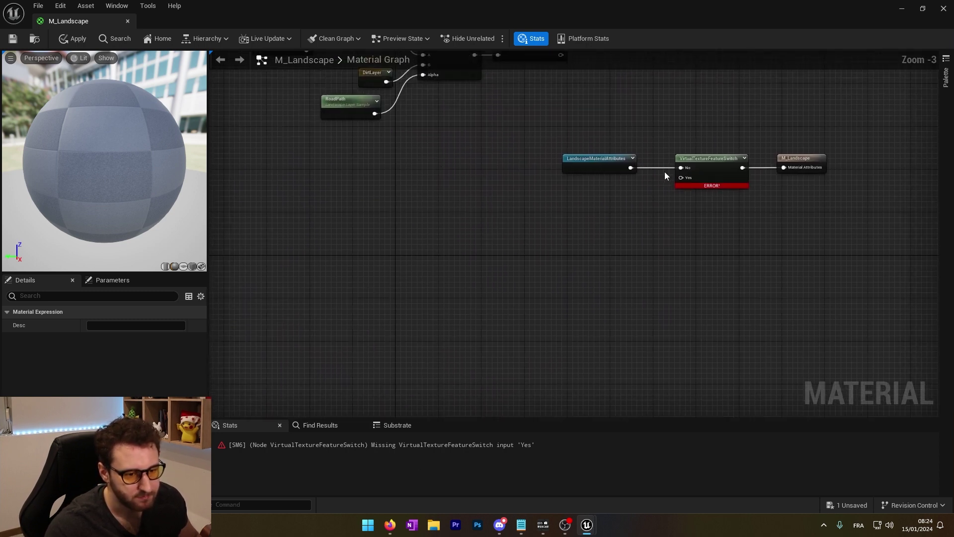
# Add a Runtime Virtual Texture Sample node and set its Virtual Texture to RVT_Landscape
pyautogui.moveTo(681, 177); pyautogui.dragTo(639, 224)
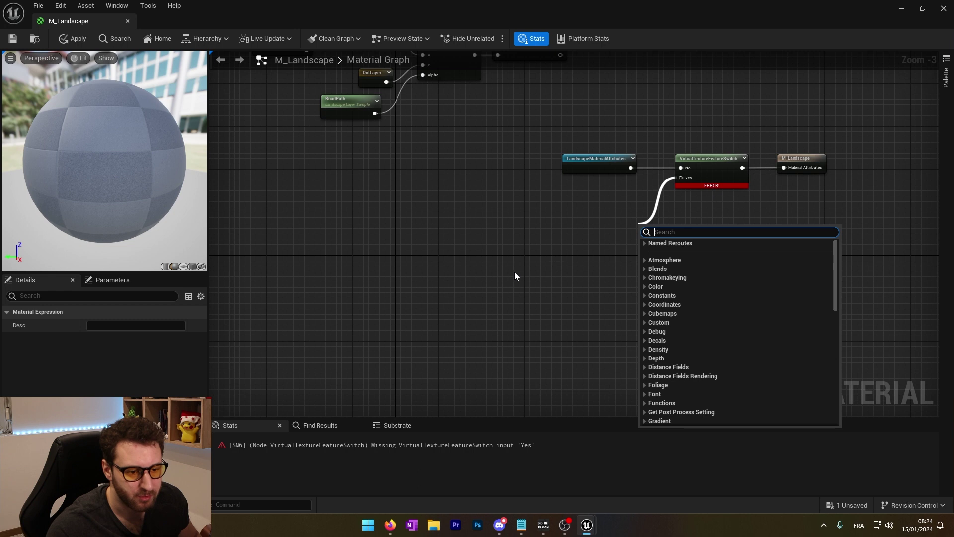
pyautogui.moveTo(428, 286); pyautogui.dragTo(487, 269, button='right')
pyautogui.rightClick(487, 269)
pyautogui.write('Runtime')
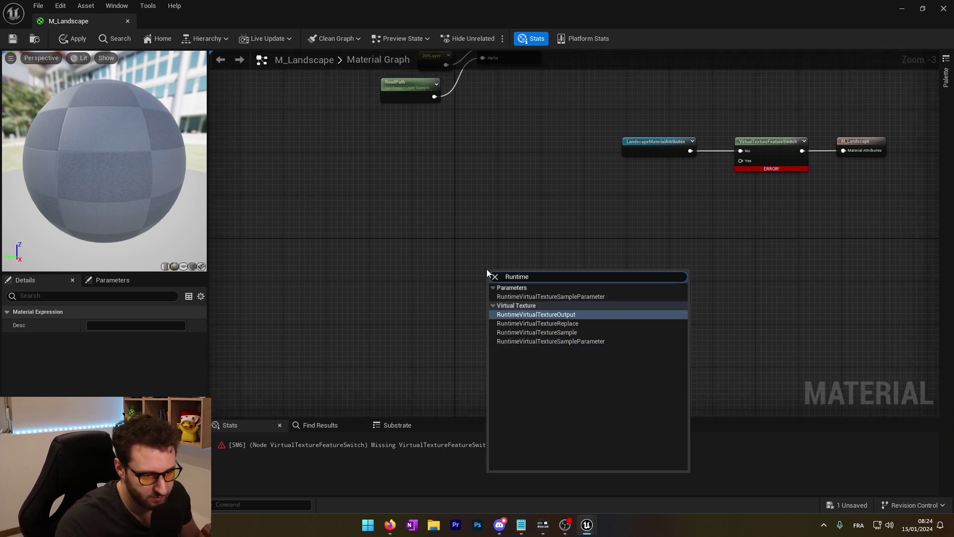
pyautogui.click(552, 332)
pyautogui.moveTo(531, 294); pyautogui.dragTo(457, 222, button='right')
pyautogui.scroll(3, 494, 207)
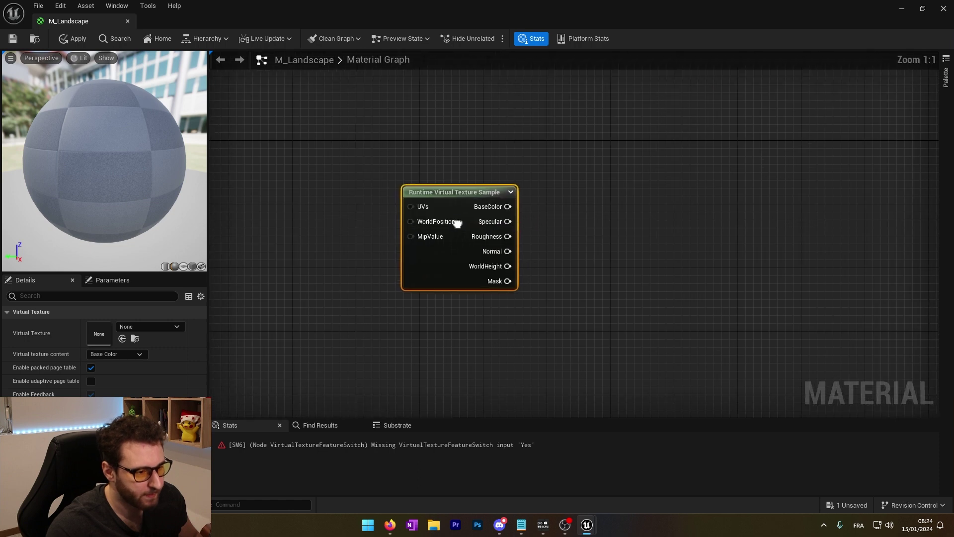
pyautogui.moveTo(437, 201); pyautogui.dragTo(376, 234)
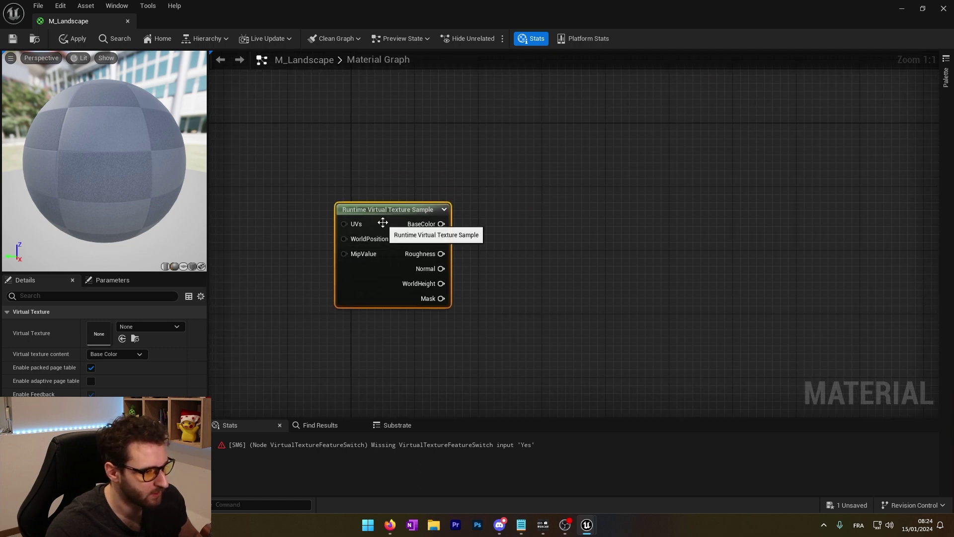
pyautogui.click(145, 327)
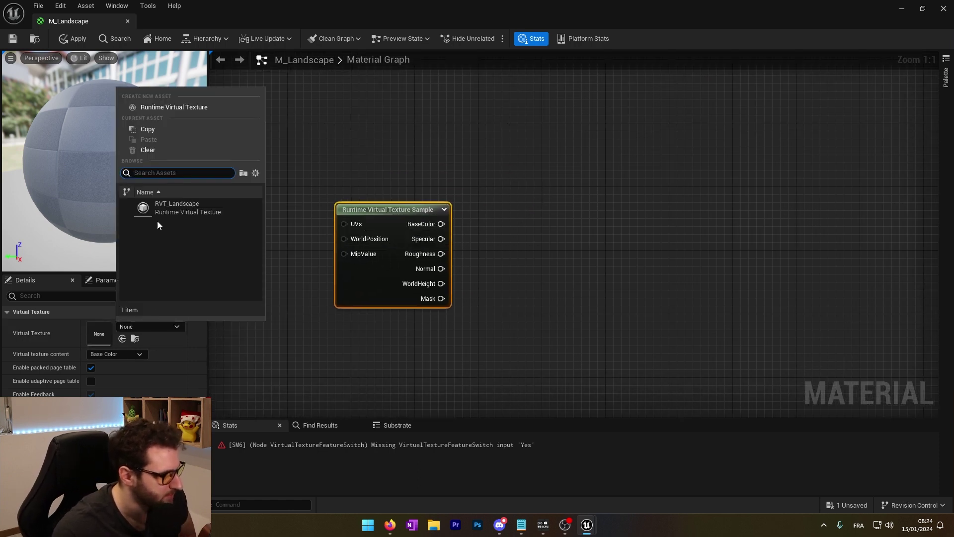
pyautogui.click(182, 207)
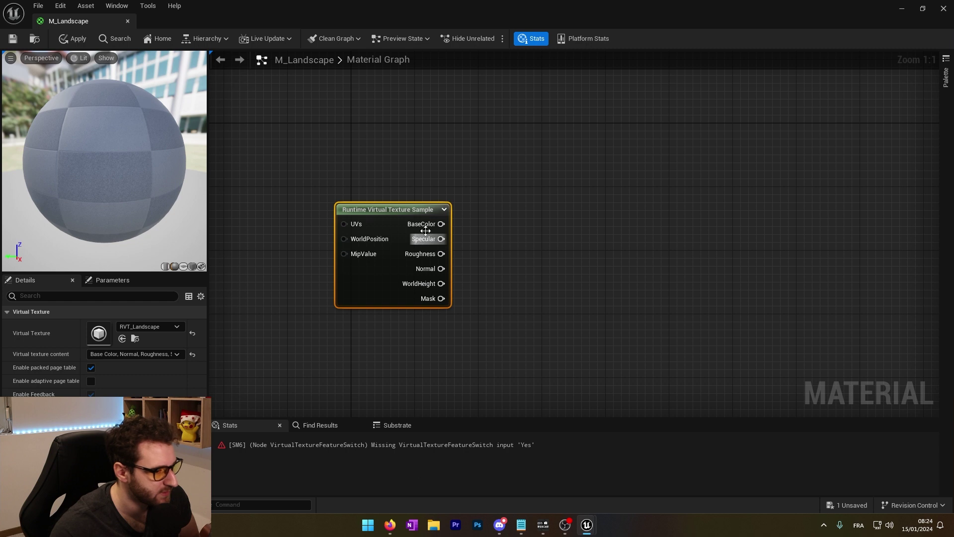
# Drag out from the sample's BaseColor and Normal outputs, dismissing the unwanted node menus
pyautogui.moveTo(441, 224); pyautogui.dragTo(484, 220)
pyautogui.click(466, 222)
pyautogui.moveTo(441, 254)
pyautogui.mouseDown()
pyautogui.moveTo(457, 249)
pyautogui.moveTo(454, 267)
pyautogui.mouseUp()
pyautogui.click(489, 232)
pyautogui.rightClick(489, 231)
# Add a SetMaterialAttributes node via a 'set mate' search
pyautogui.write('dee')
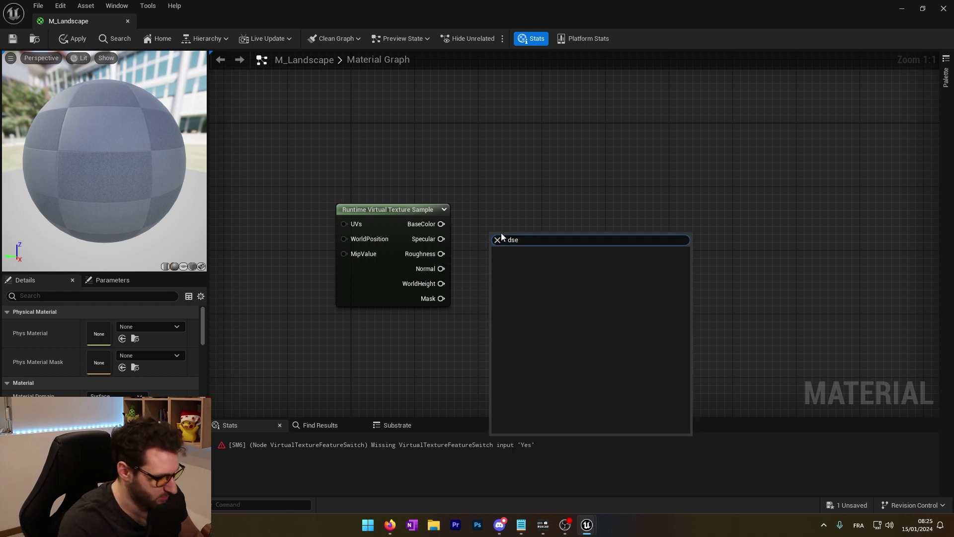
pyautogui.press('BackSpace')
pyautogui.press('BackSpace')
pyautogui.press('BackSpace')
pyautogui.write('set mate')
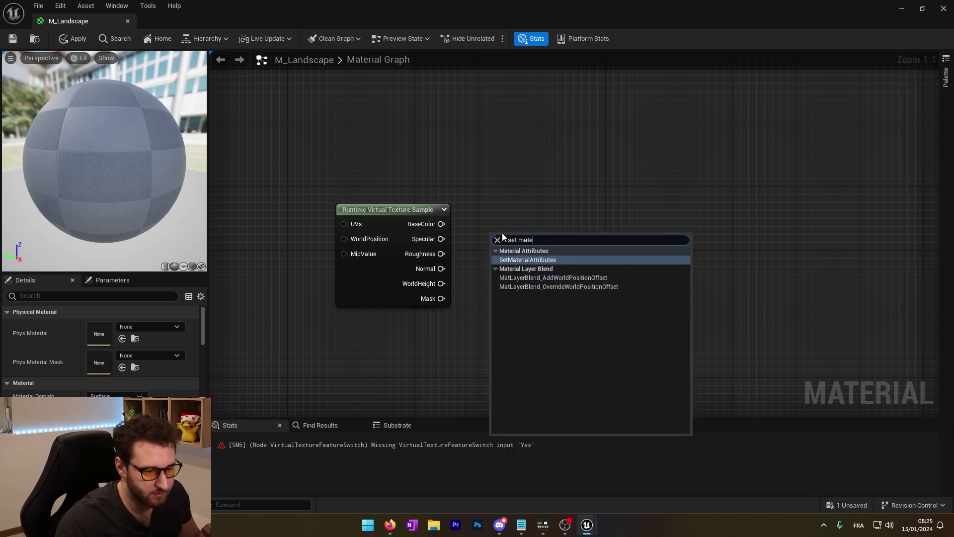
pyautogui.click(566, 260)
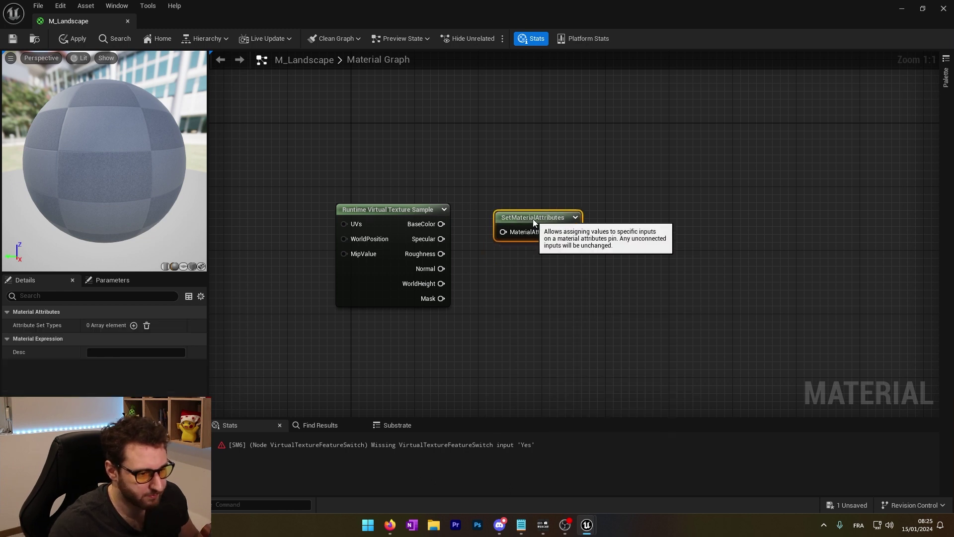
# Give the node three attribute entries: Base Color, Normal and Roughness
pyautogui.click(134, 326)
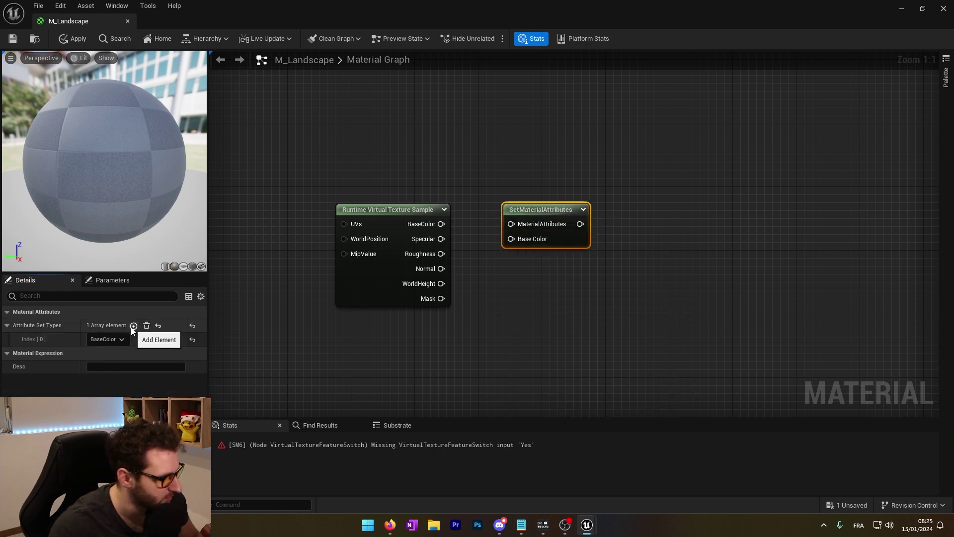
pyautogui.click(133, 325)
pyautogui.click(134, 325)
pyautogui.click(112, 354)
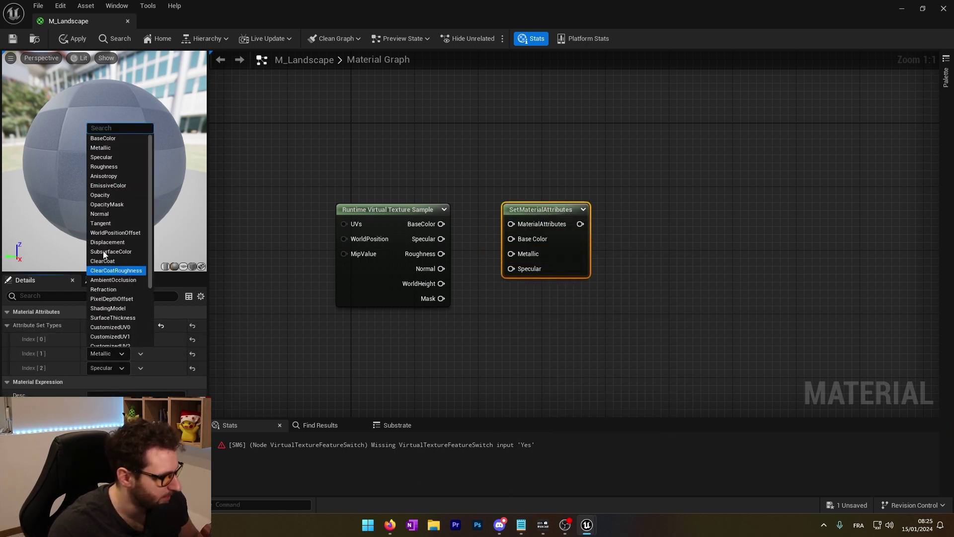
pyautogui.click(102, 214)
pyautogui.click(110, 368)
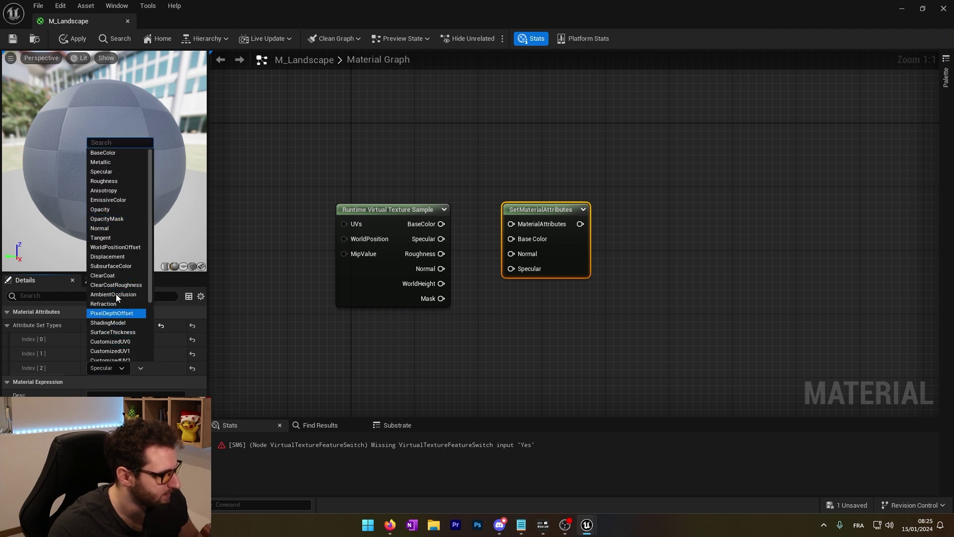
pyautogui.click(114, 181)
# Connect the RVT sample's BaseColor and Normal outputs to the SetMaterialAttributes inputs
pyautogui.moveTo(567, 273); pyautogui.dragTo(532, 292, button='right')
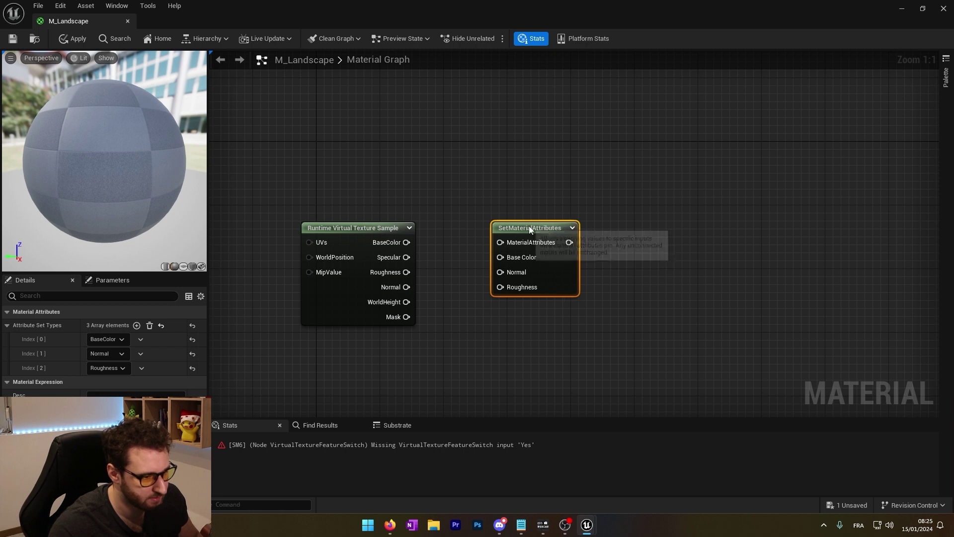
pyautogui.moveTo(406, 242); pyautogui.dragTo(517, 259)
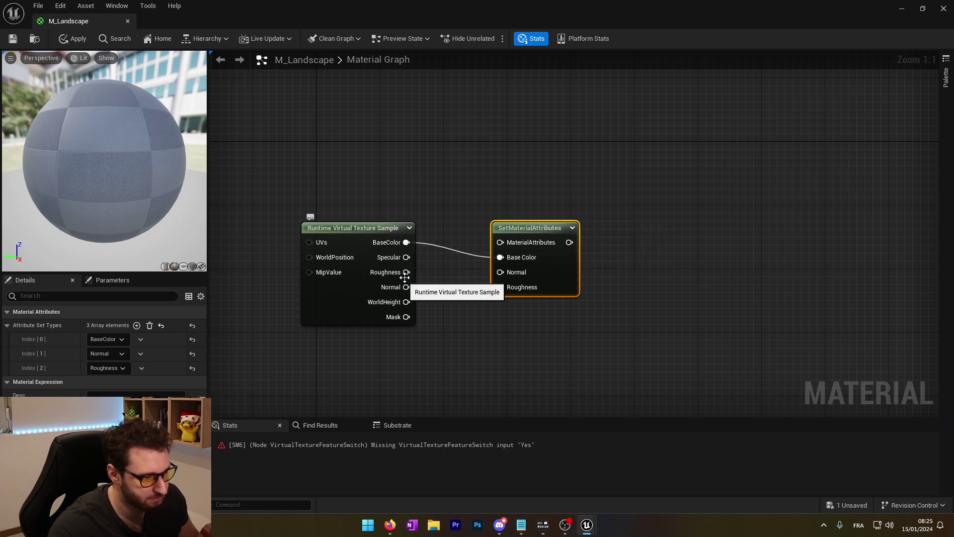
pyautogui.moveTo(408, 287); pyautogui.dragTo(517, 273)
pyautogui.moveTo(527, 231); pyautogui.dragTo(506, 223)
pyautogui.scroll(-4, 506, 223)
# Move both nodes beneath LandscapeMaterialAttributes and wire SetMaterialAttributes into the switch's Yes input
pyautogui.moveTo(559, 200); pyautogui.dragTo(519, 224, button='right')
pyautogui.moveTo(518, 222); pyautogui.dragTo(390, 305)
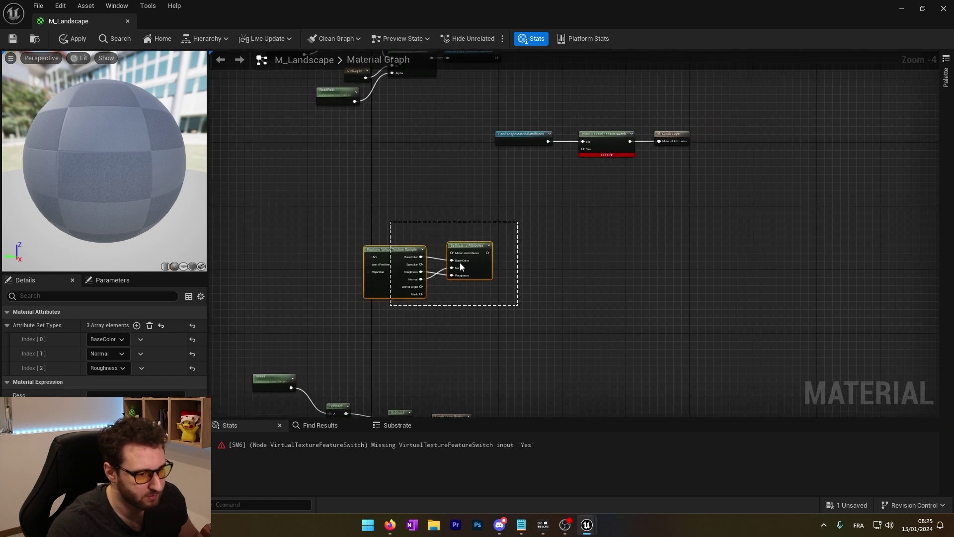
pyautogui.click(486, 228)
pyautogui.moveTo(511, 204); pyautogui.dragTo(402, 286)
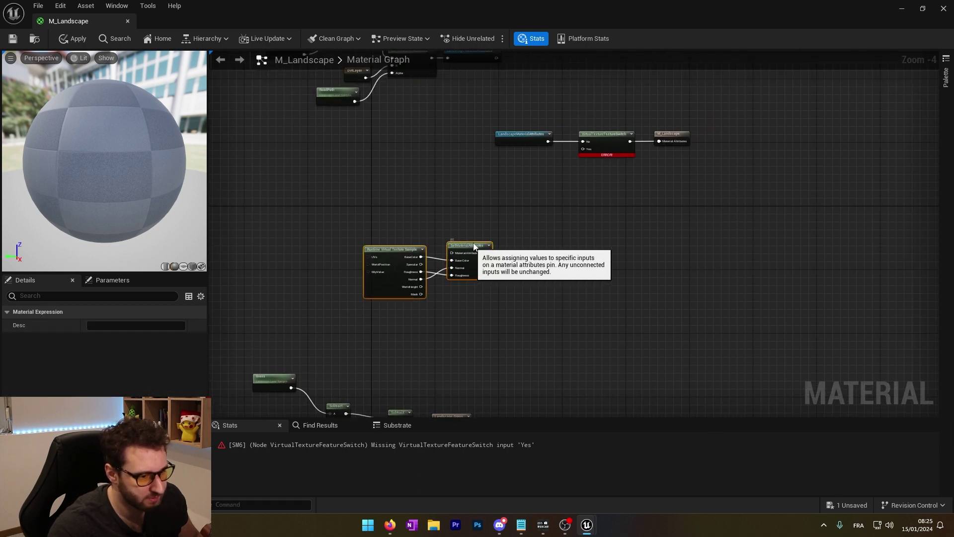
pyautogui.moveTo(473, 243); pyautogui.dragTo(528, 167)
pyautogui.scroll(4, 564, 165)
pyautogui.moveTo(575, 165); pyautogui.dragTo(475, 251, button='right')
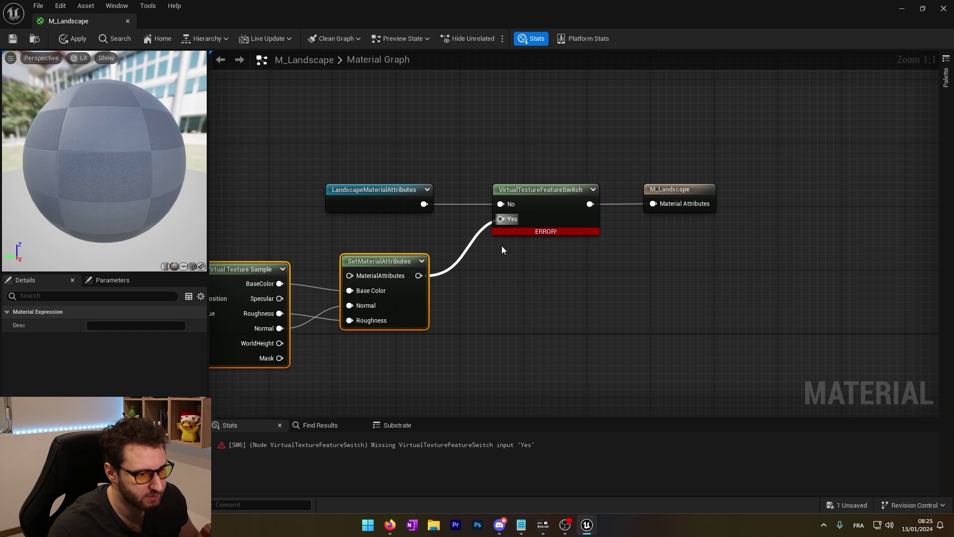
pyautogui.scroll(-2, 502, 250)
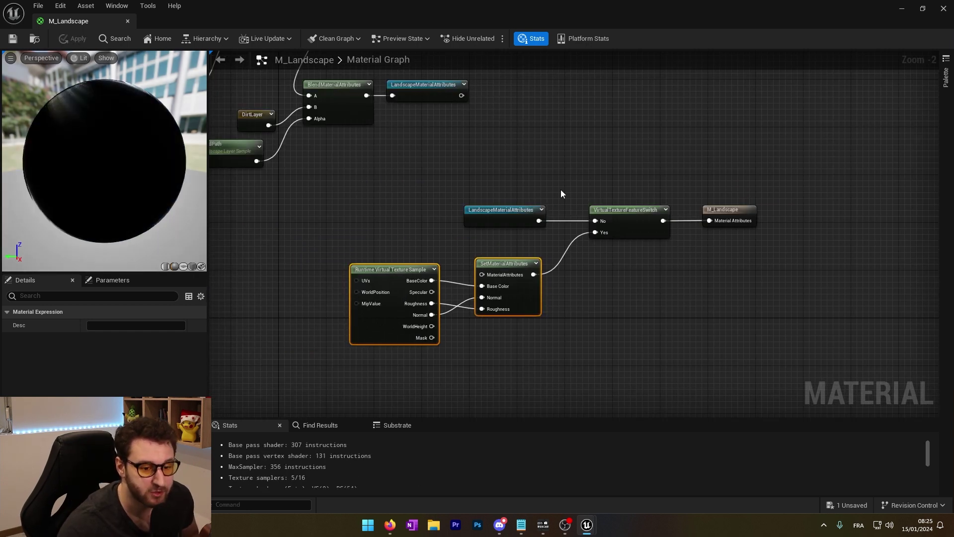
# Check the RVT sample node, then select the three virtual texture output nodes in M_Landscape
pyautogui.scroll(-1, 561, 193)
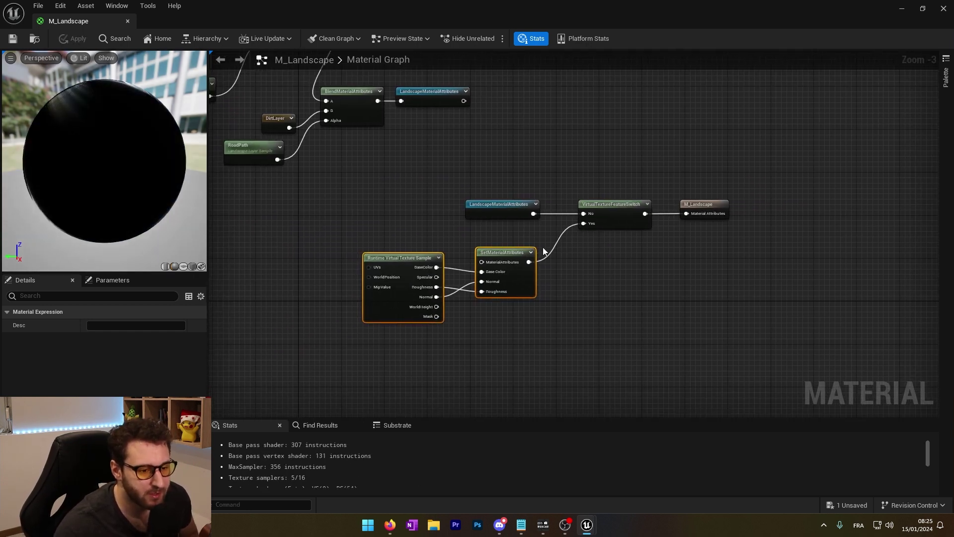
pyautogui.click(394, 260)
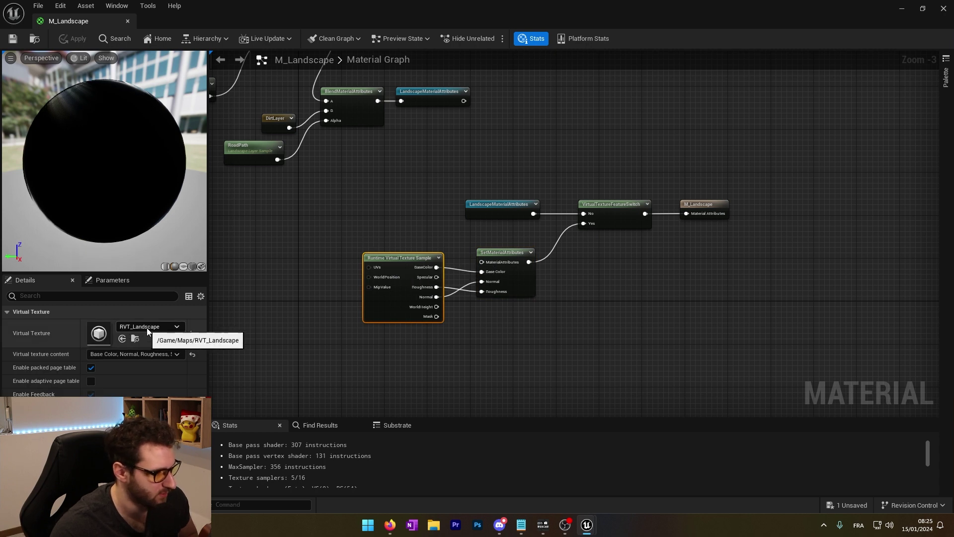
pyautogui.scroll(-2, 479, 264)
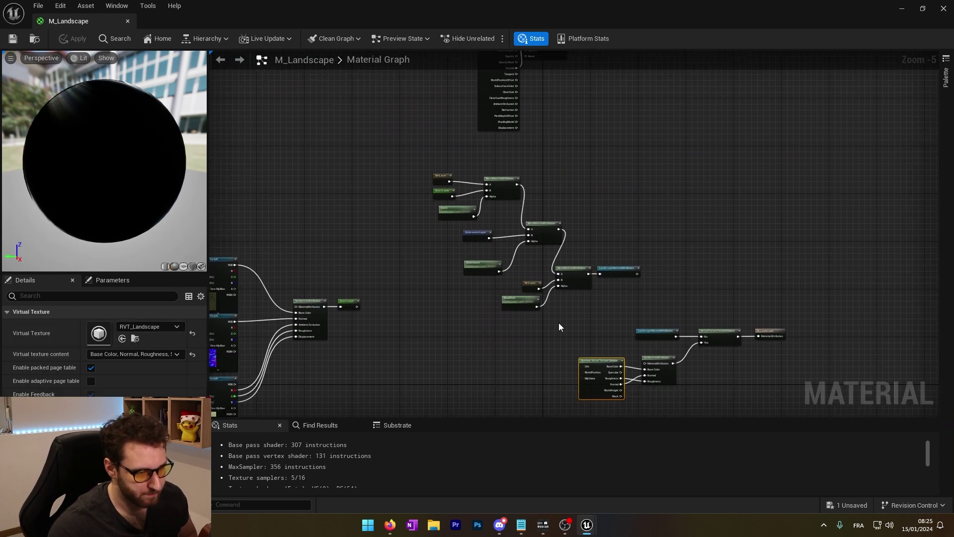
pyautogui.scroll(4, 438, 230)
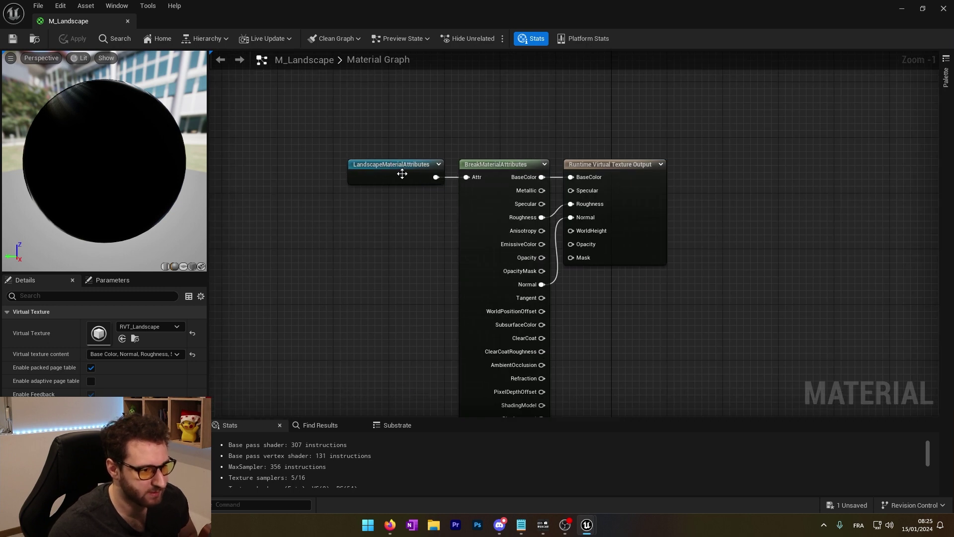
pyautogui.moveTo(341, 135); pyautogui.dragTo(660, 224)
pyautogui.moveTo(694, 287); pyautogui.dragTo(694, 288)
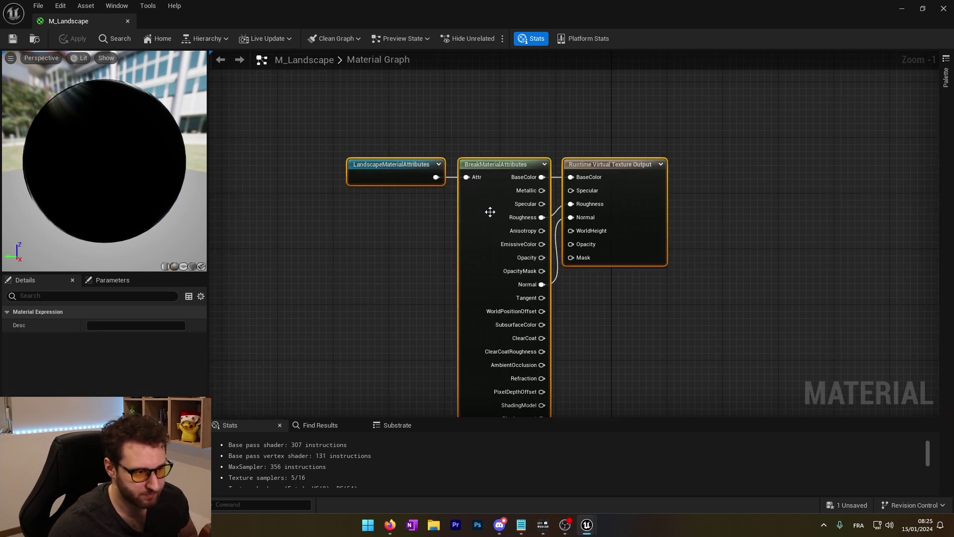
pyautogui.click(374, 177)
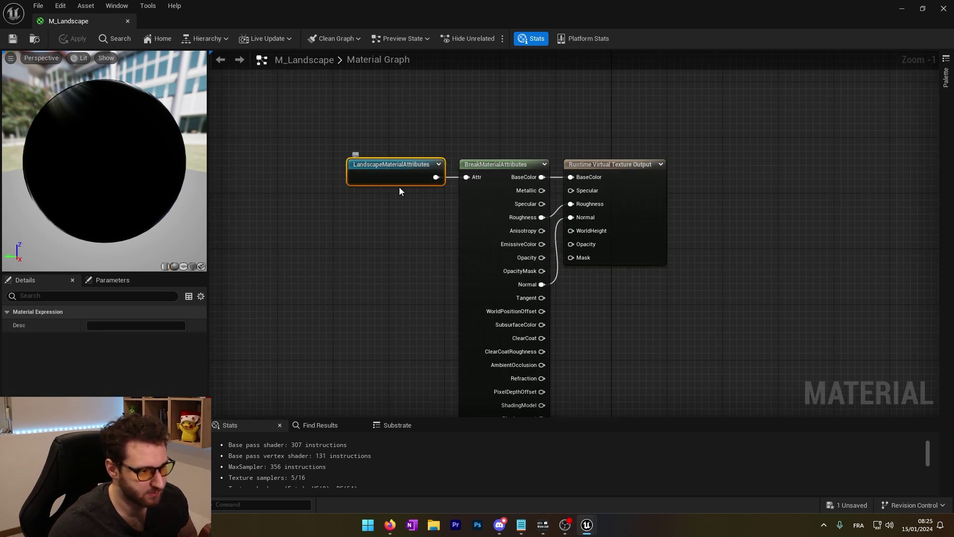
pyautogui.click(496, 164)
pyautogui.click(624, 164)
# Pan around the graph, then fly the level camera over the river bridge and bank
pyautogui.moveTo(619, 325); pyautogui.dragTo(590, 169, button='right')
pyautogui.scroll(-2, 590, 169)
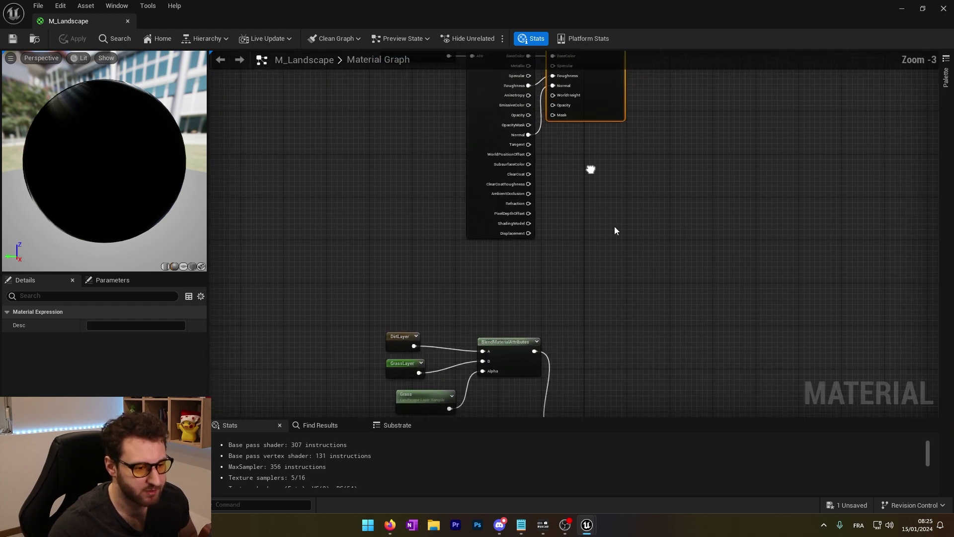
pyautogui.moveTo(601, 134); pyautogui.dragTo(586, 213, button='right')
pyautogui.moveTo(600, 307); pyautogui.dragTo(520, 207, button='right')
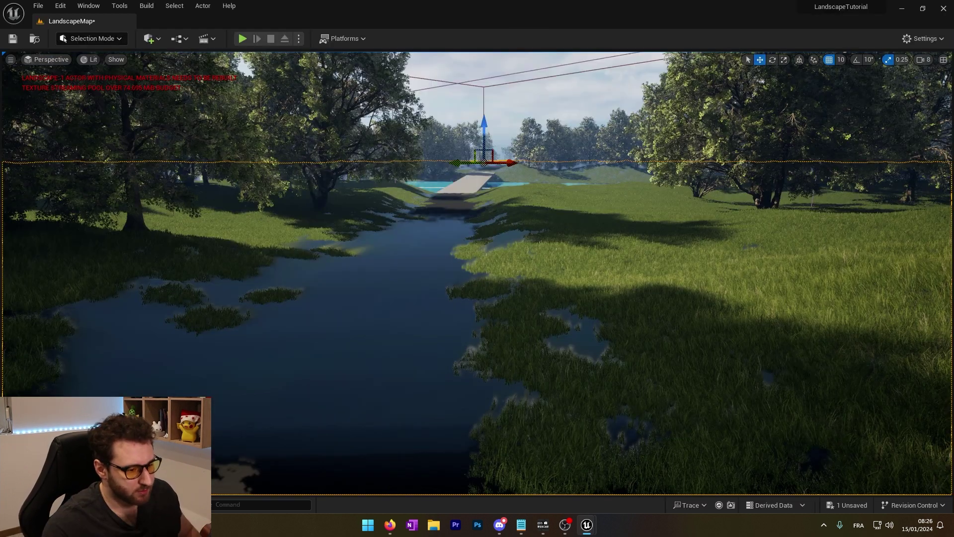
pyautogui.moveTo(477, 273); pyautogui.dragTo(502, 318, button='right')
pyautogui.moveTo(509, 262); pyautogui.dragTo(506, 283, button='right')
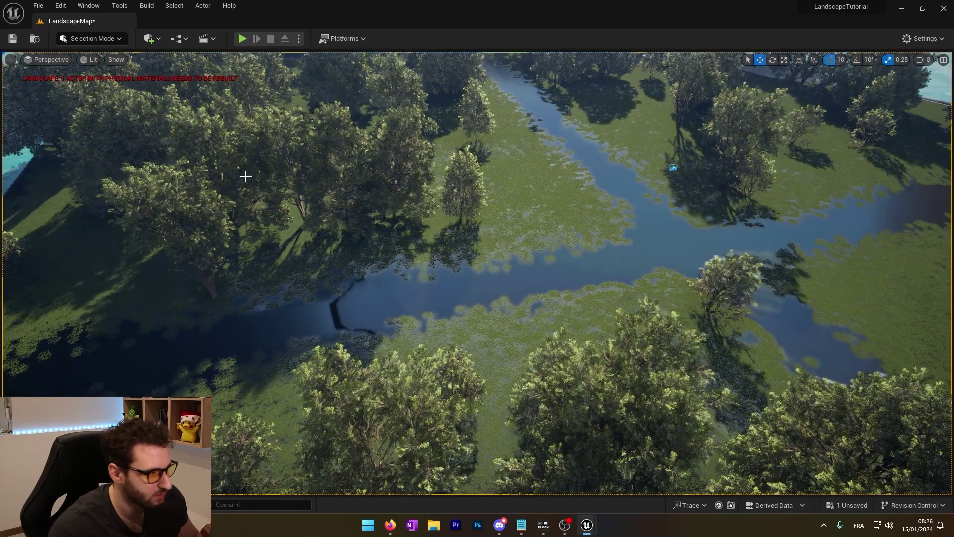
# Search Quick Add for 'runti' and place a Runtime Virtual Texture Volume in the level
pyautogui.click(163, 42)
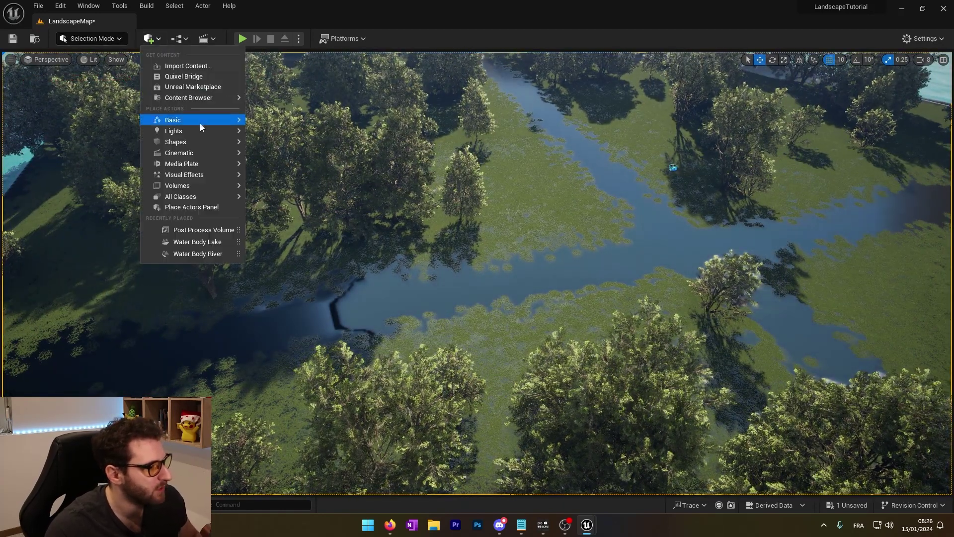
pyautogui.click(160, 44)
pyautogui.click(159, 43)
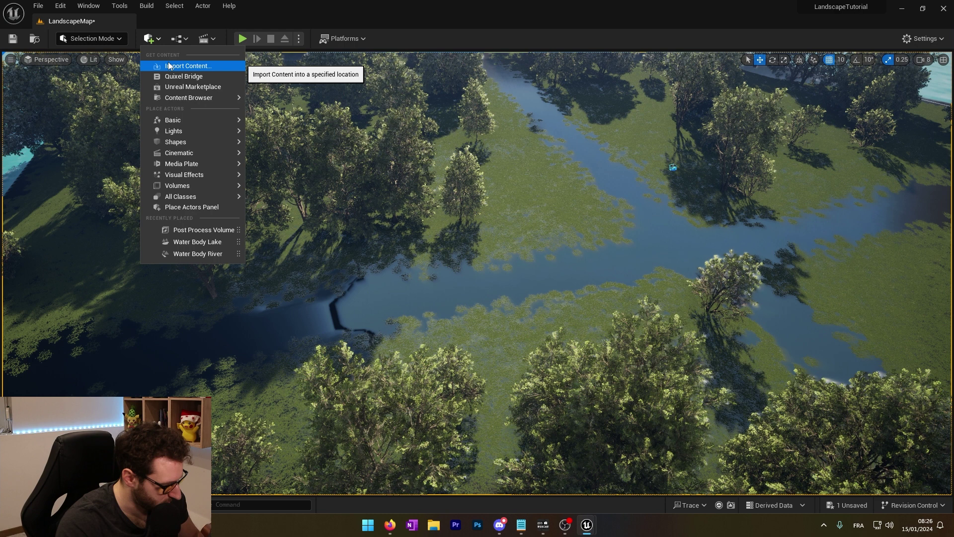
pyautogui.write('runtime')
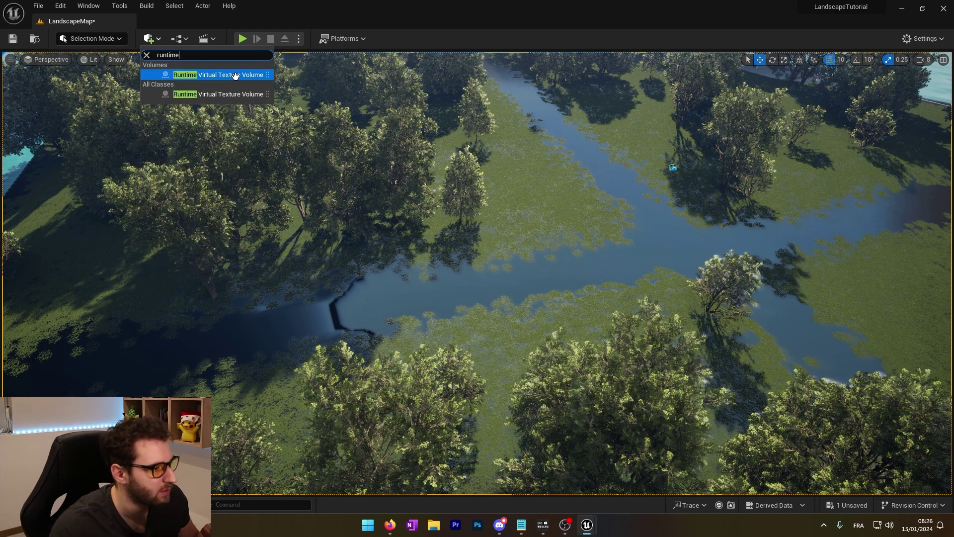
pyautogui.moveTo(219, 74); pyautogui.dragTo(535, 286)
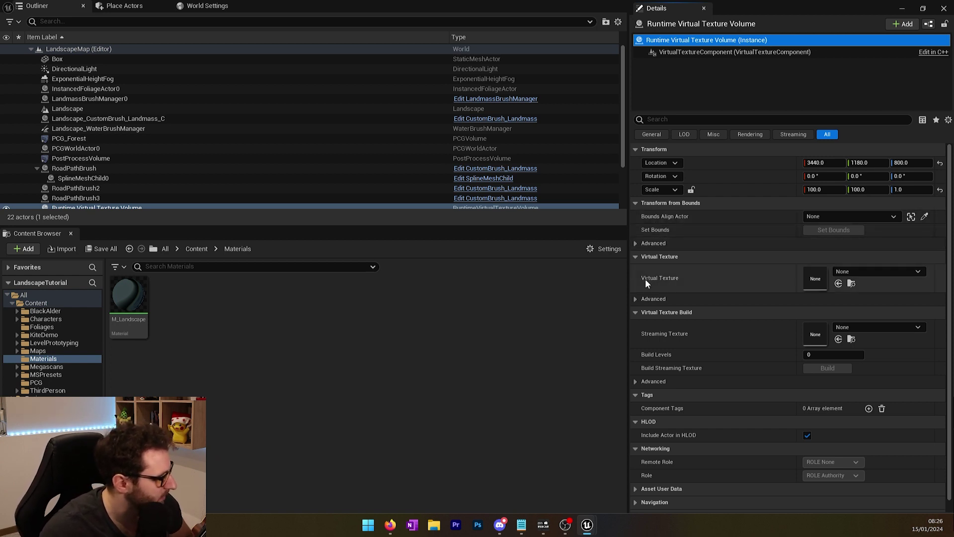
# Set the volume to RVT_Landscape, align its bounds to Landscape, and fit the bounds
pyautogui.click(868, 272)
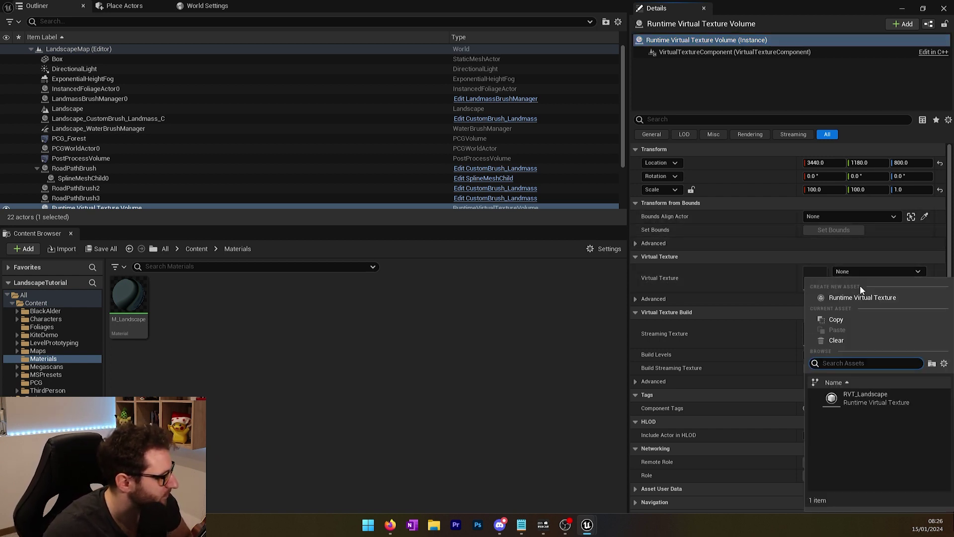
pyautogui.click(870, 395)
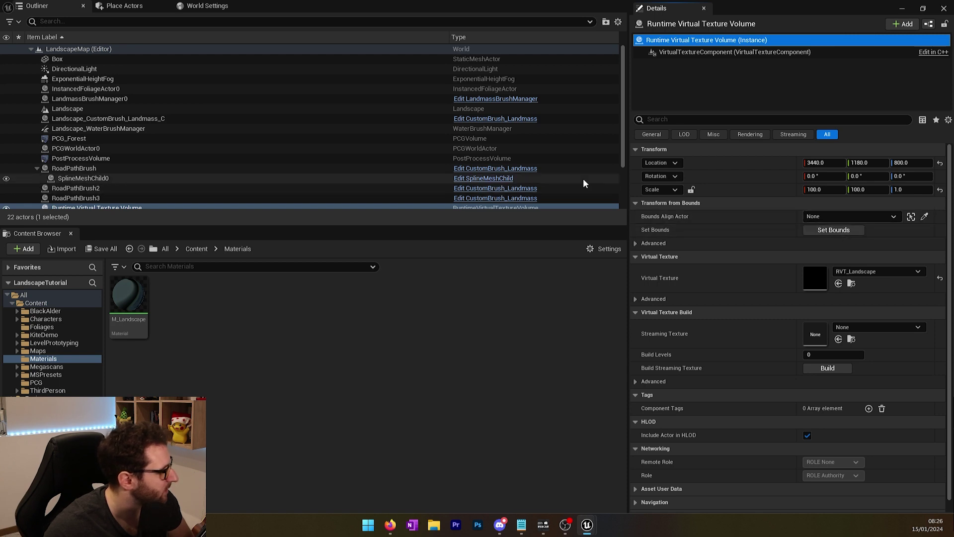
pyautogui.click(847, 217)
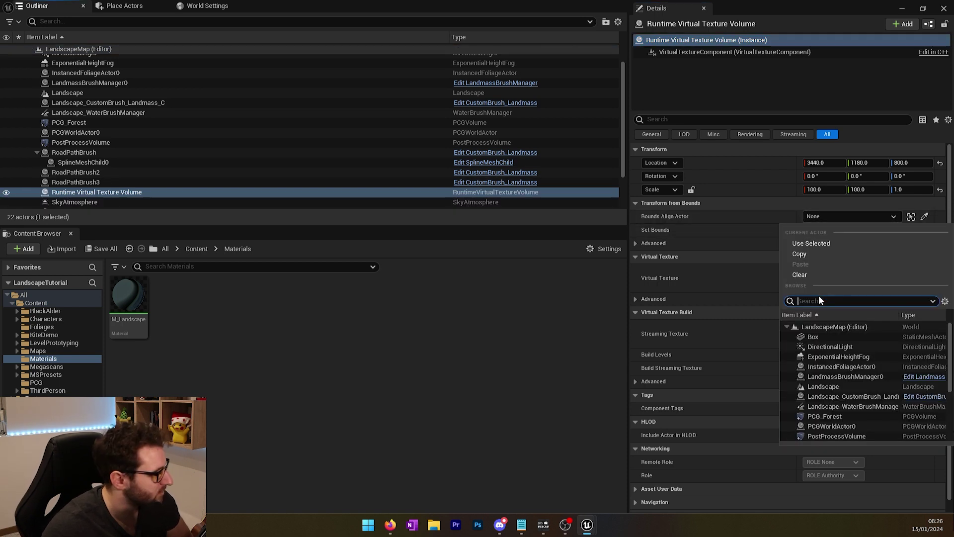
pyautogui.click(828, 387)
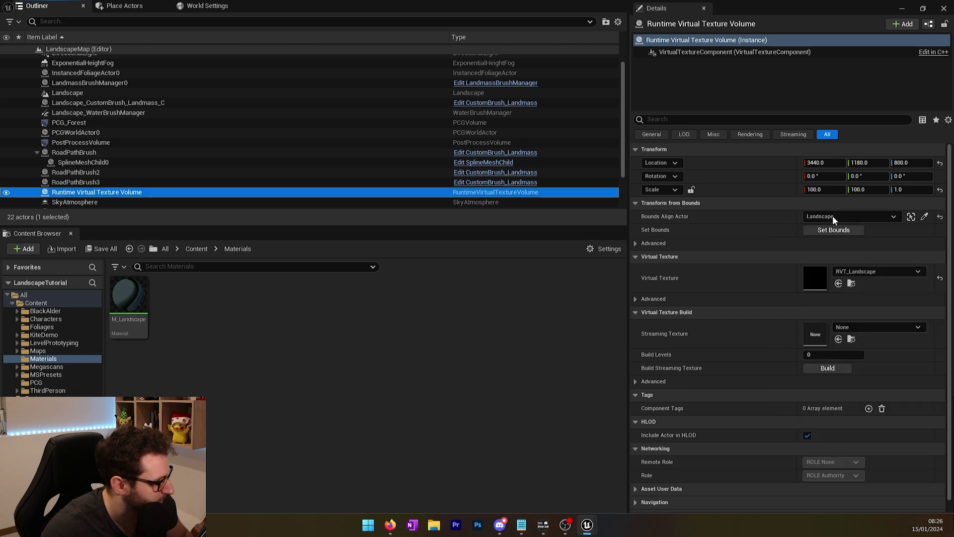
pyautogui.click(833, 231)
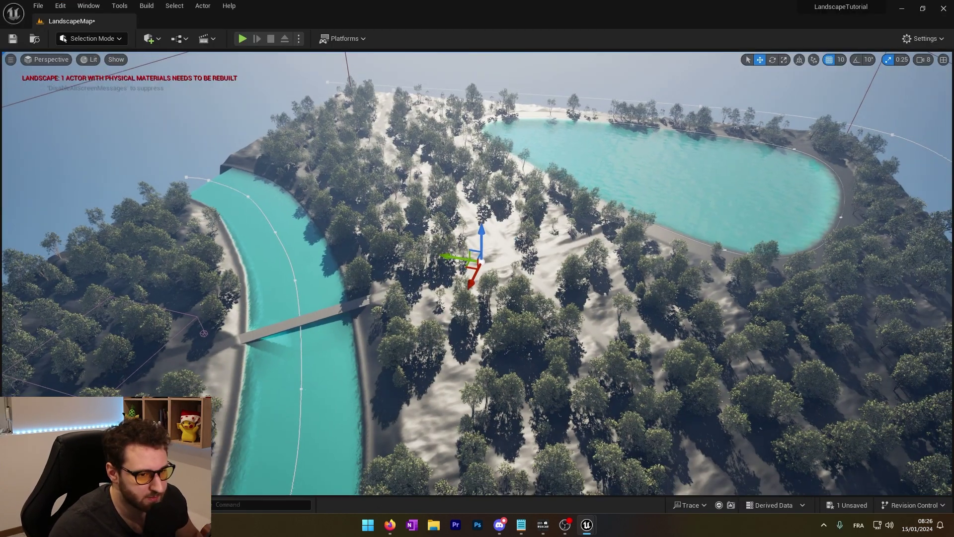
# Pull back to view the volume box over the island, select the Landscape, then fly toward the lake
pyautogui.press('s')
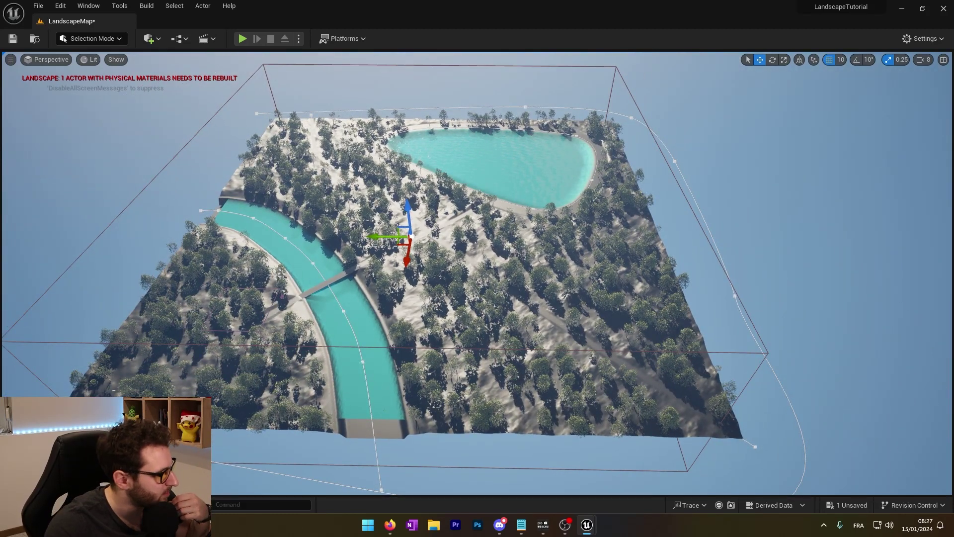
pyautogui.click(313, 293)
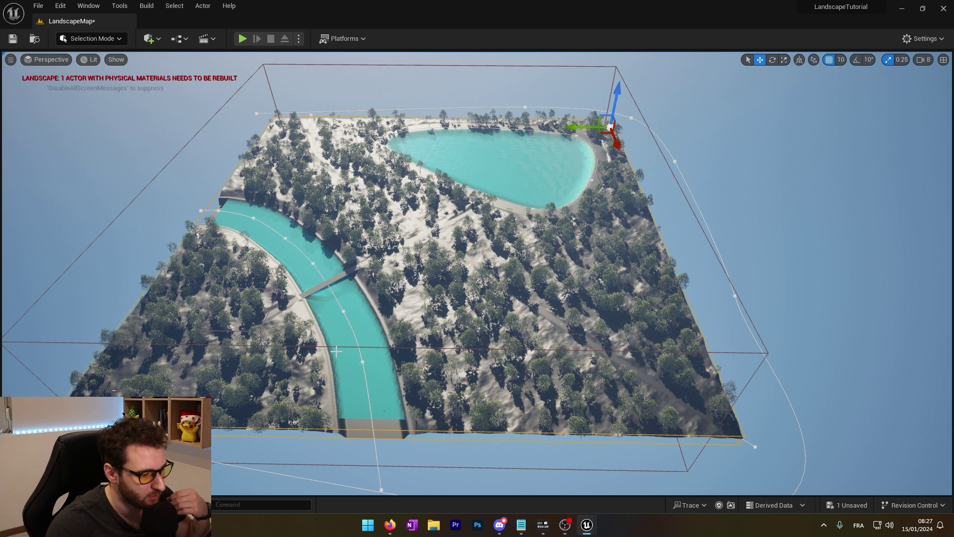
pyautogui.press('w')
pyautogui.moveTo(477, 273); pyautogui.dragTo(455, 258, button='right')
pyautogui.scroll(3, 477, 273)
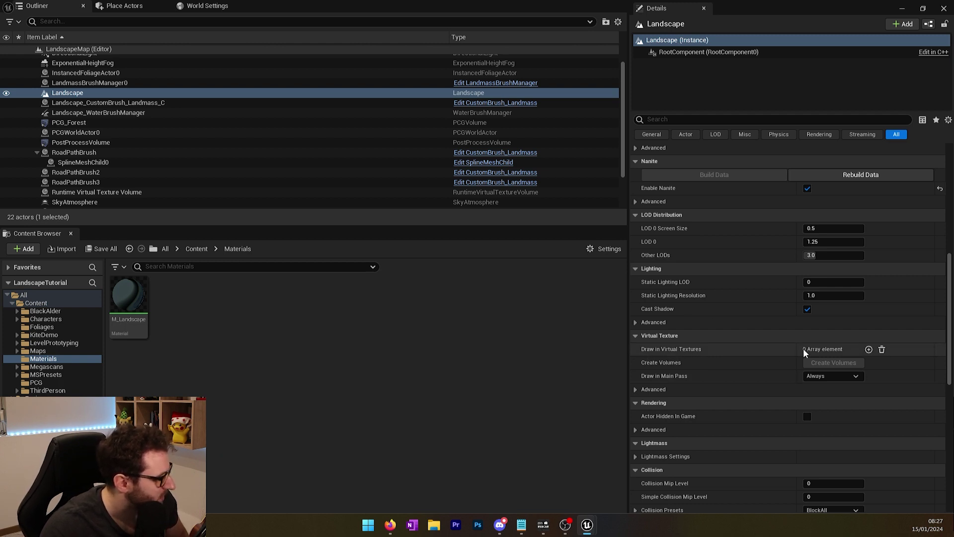
# Add a Draw in Virtual Textures entry on the Landscape set to RVT_Landscape
pyautogui.click(868, 349)
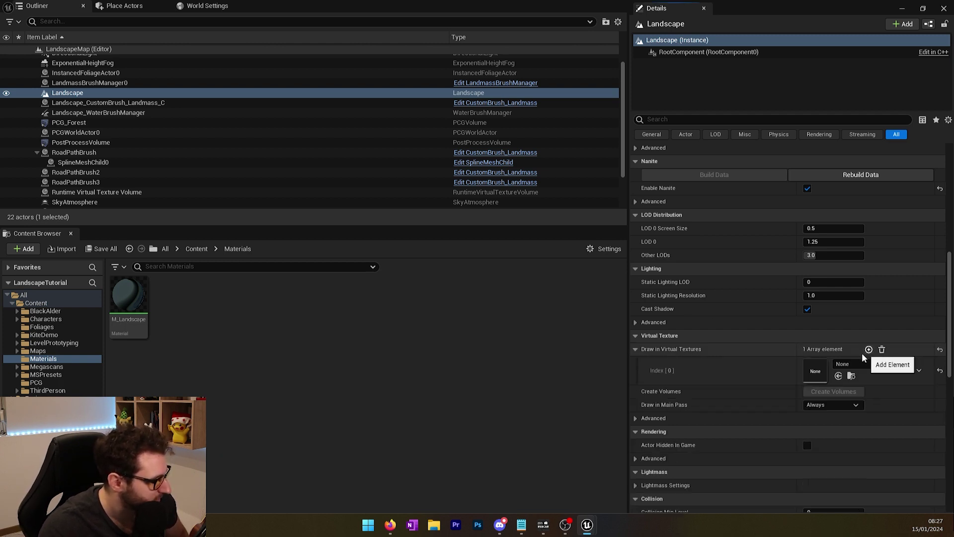
pyautogui.click(867, 363)
pyautogui.click(856, 246)
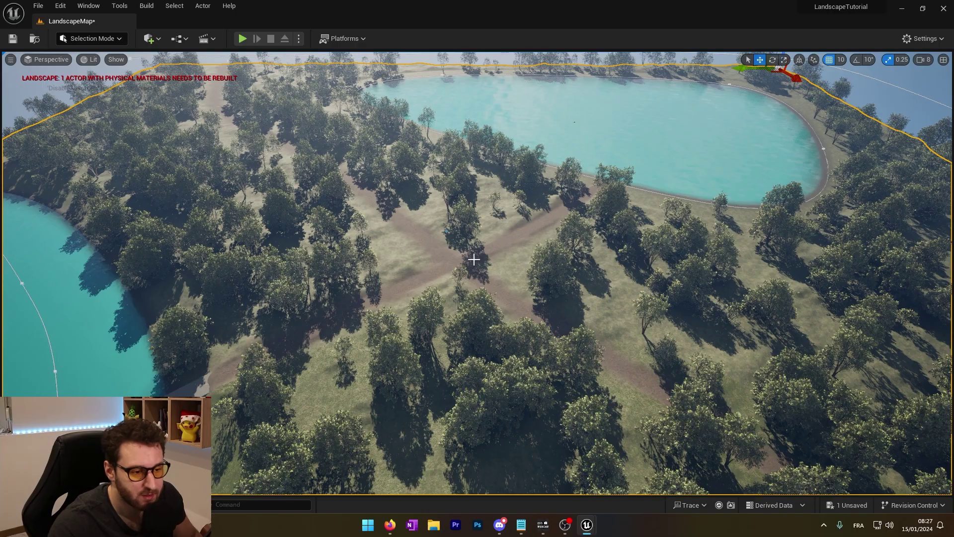
pyautogui.moveTo(473, 260); pyautogui.dragTo(491, 300, button='right')
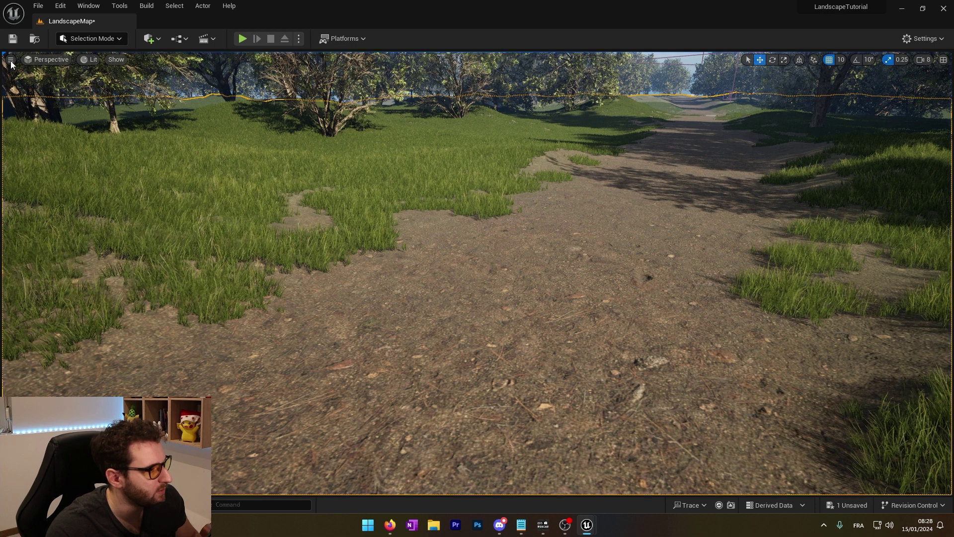
# Turn on the viewport's FPS display
pyautogui.click(116, 59)
pyautogui.click(10, 60)
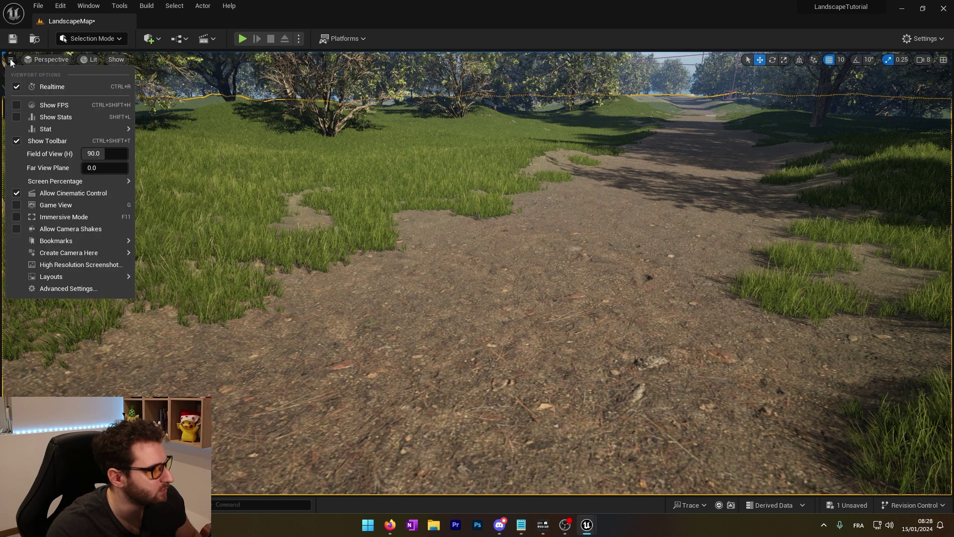
pyautogui.click(18, 119)
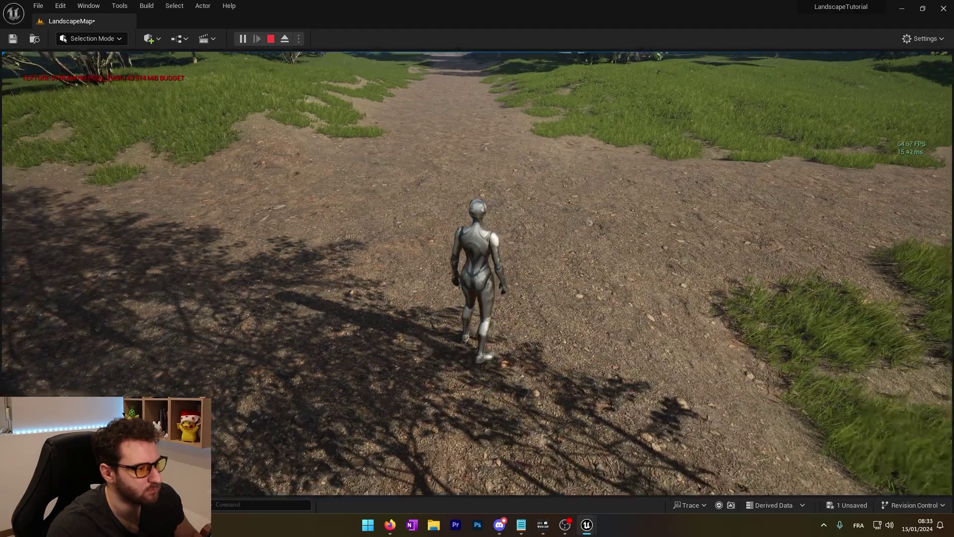
# Run the character forward, right and left along the textured dirt path
pyautogui.press('w')
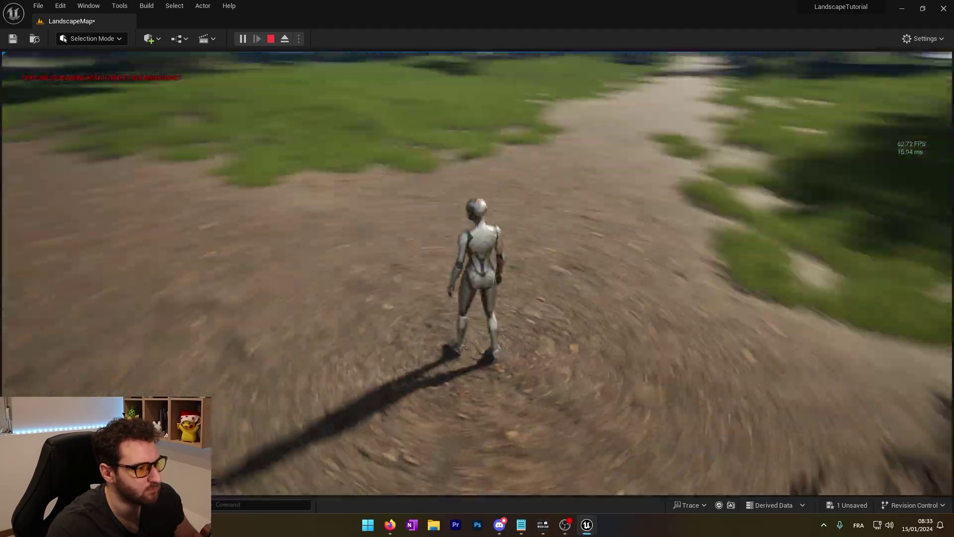
pyautogui.press('d')
pyautogui.press('d')
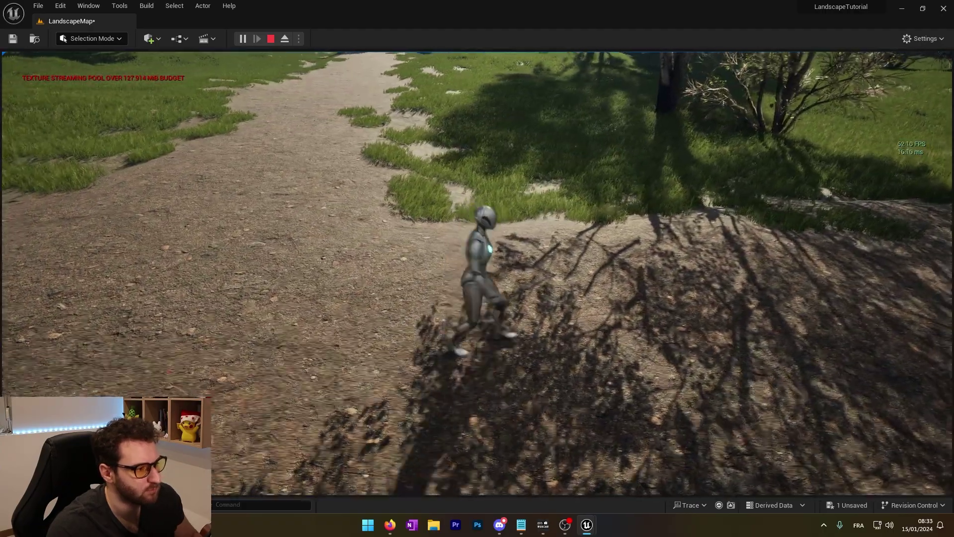
pyautogui.press('a')
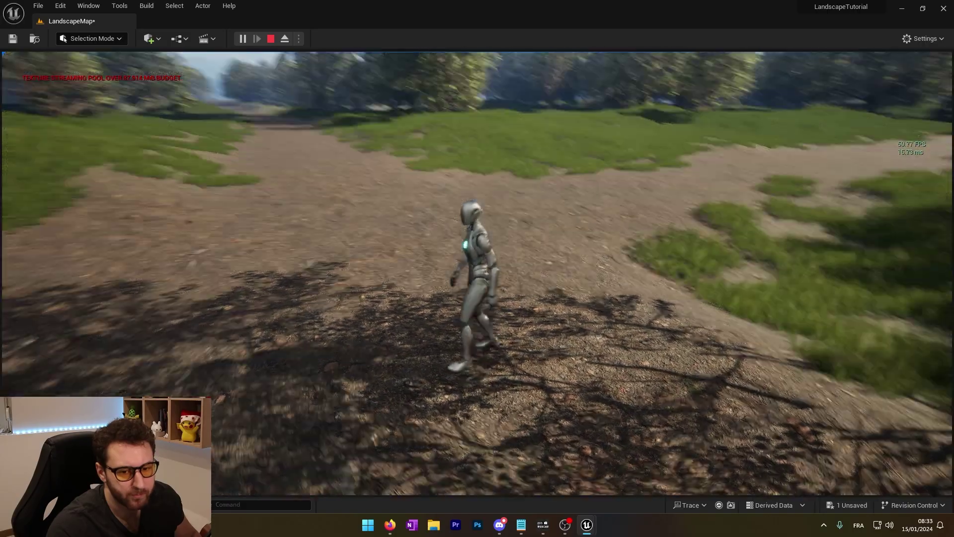